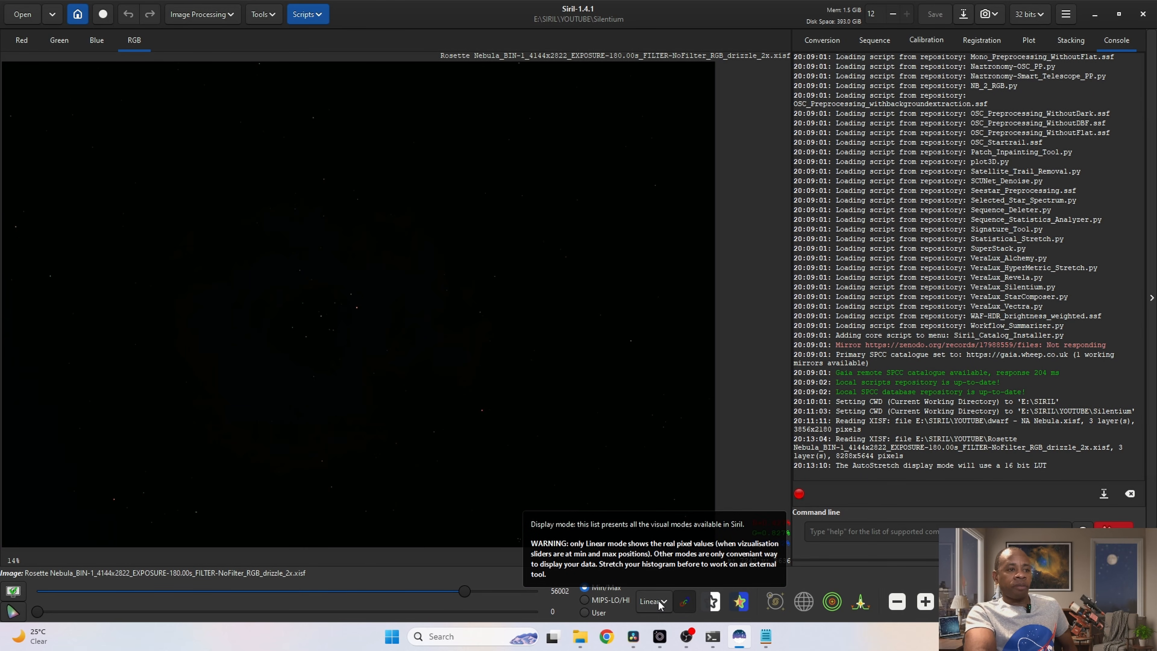
# Step: Display the Rosette Nebula image in AutoStretch mode with the colour channels unlinked
pyautogui.click(654, 603)
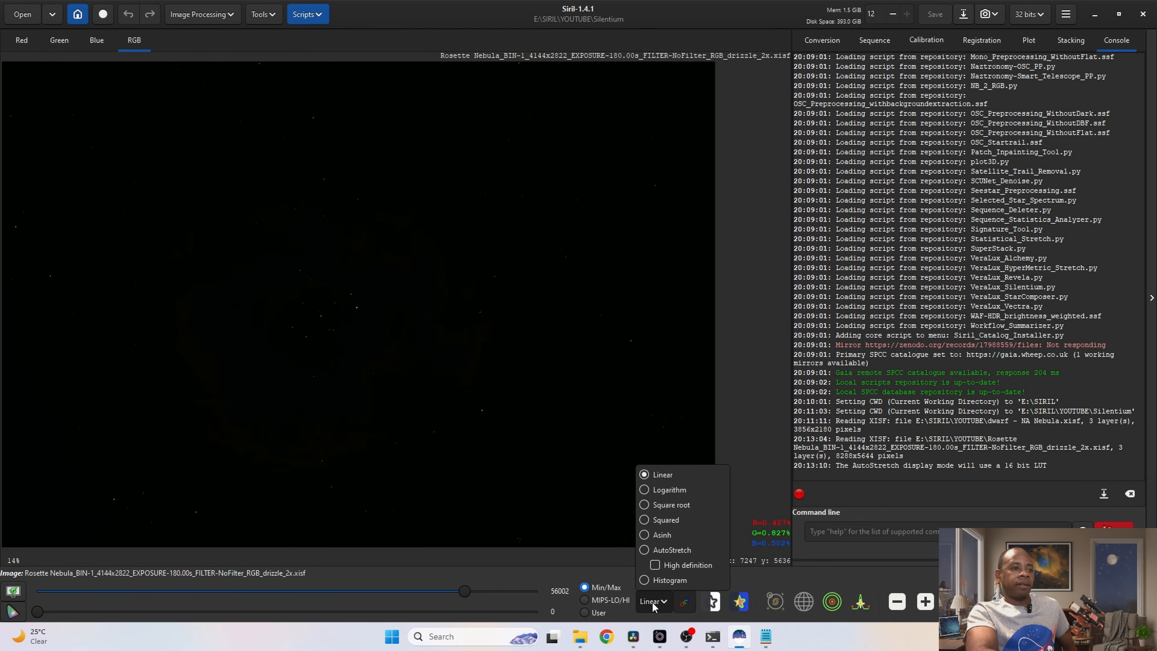
pyautogui.click(647, 551)
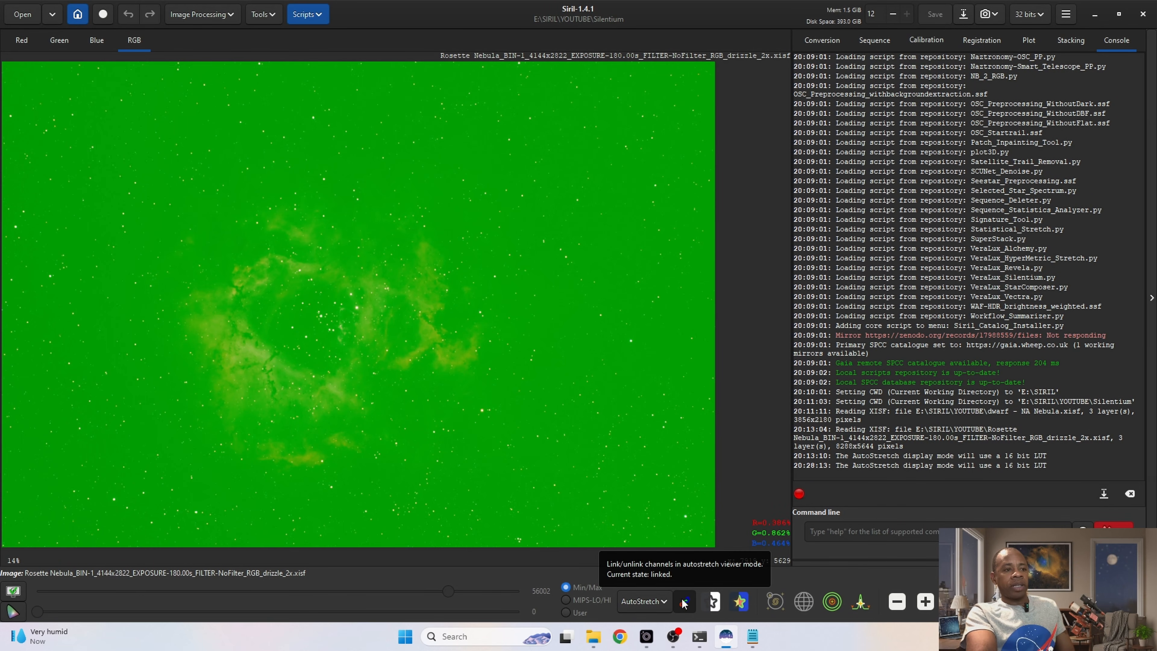
pyautogui.click(683, 603)
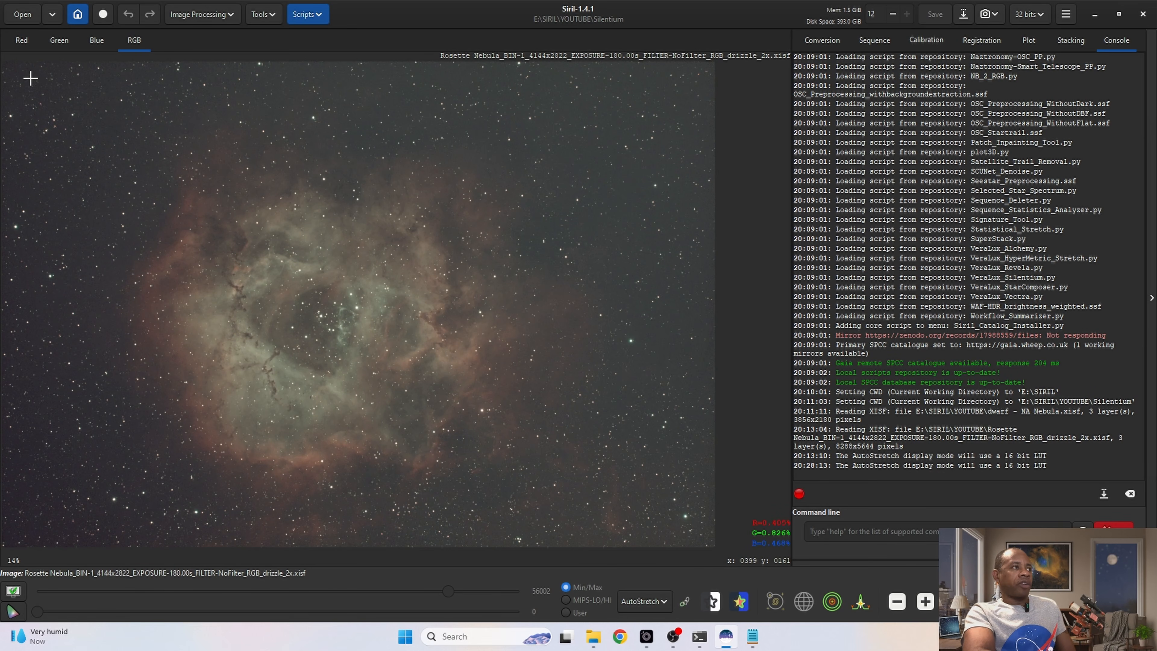
# Step: Crop the thin outer borders off the image with a selection of about 7996 × 5328 px
pyautogui.moveTo(19, 74); pyautogui.dragTo(707, 532)
pyautogui.rightClick(537, 335)
pyautogui.moveTo(592, 441)
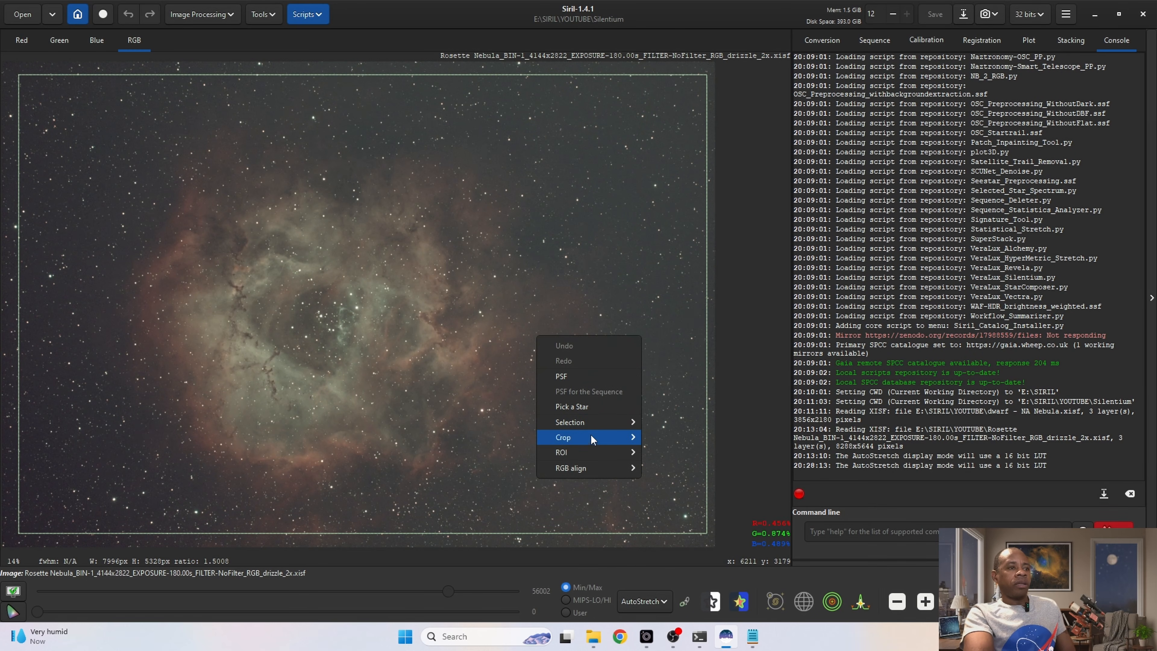
pyautogui.click(660, 438)
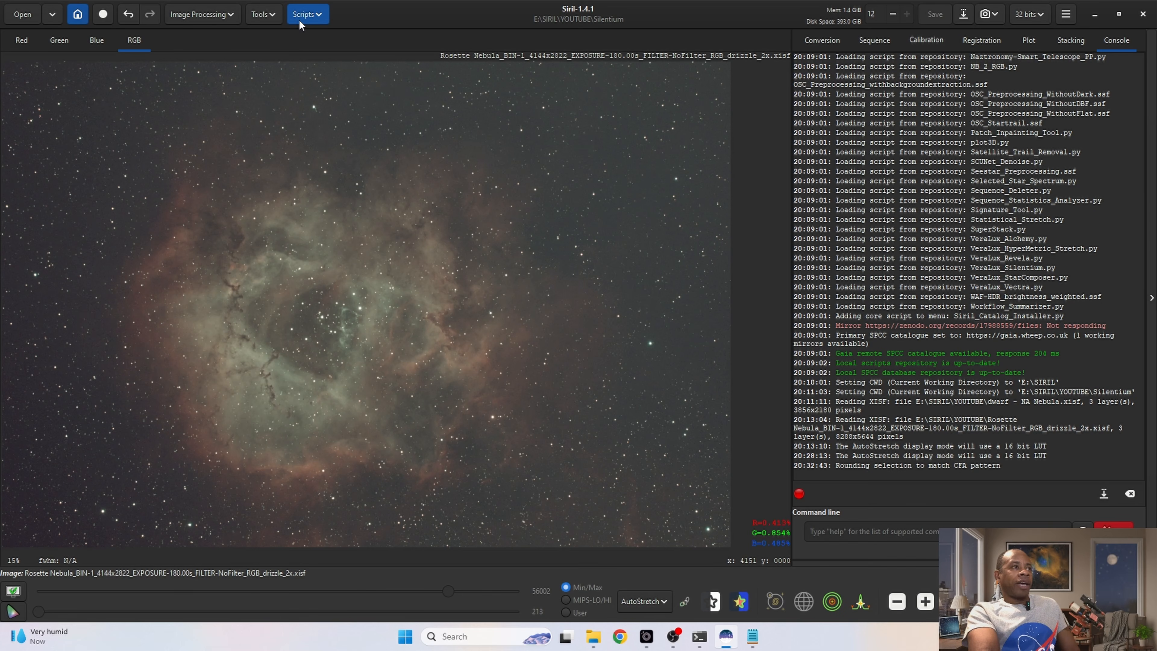
# Step: Remove the background gradient with the AutoBGE.py Python script, keeping its preset parameters
pyautogui.click(317, 15)
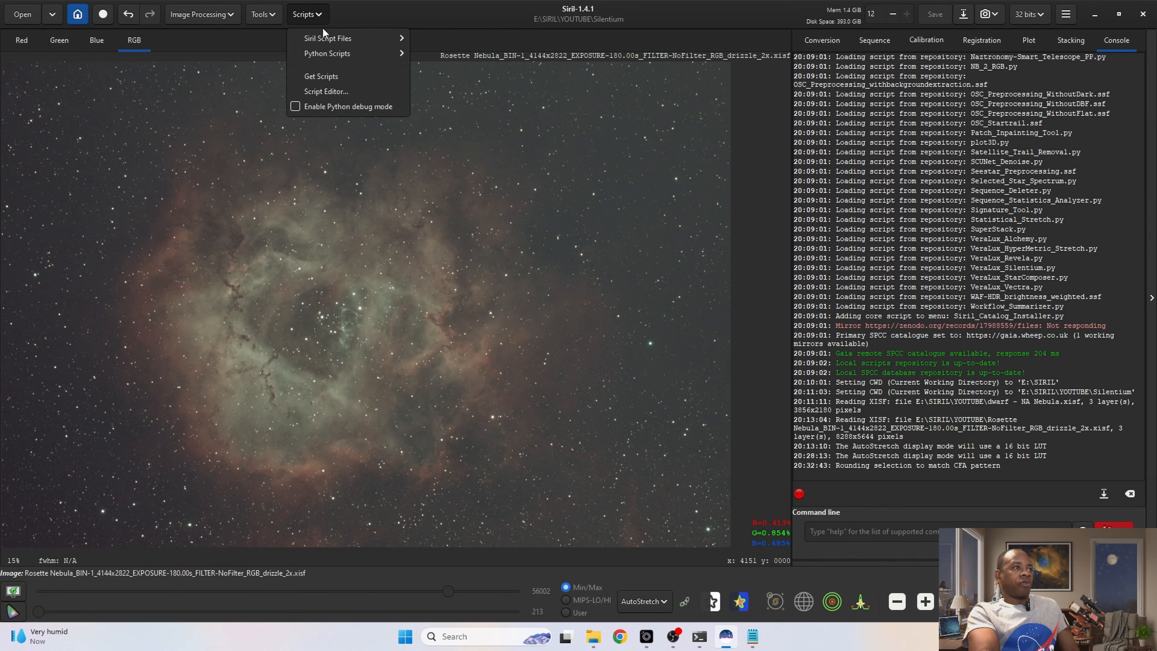
pyautogui.moveTo(332, 51)
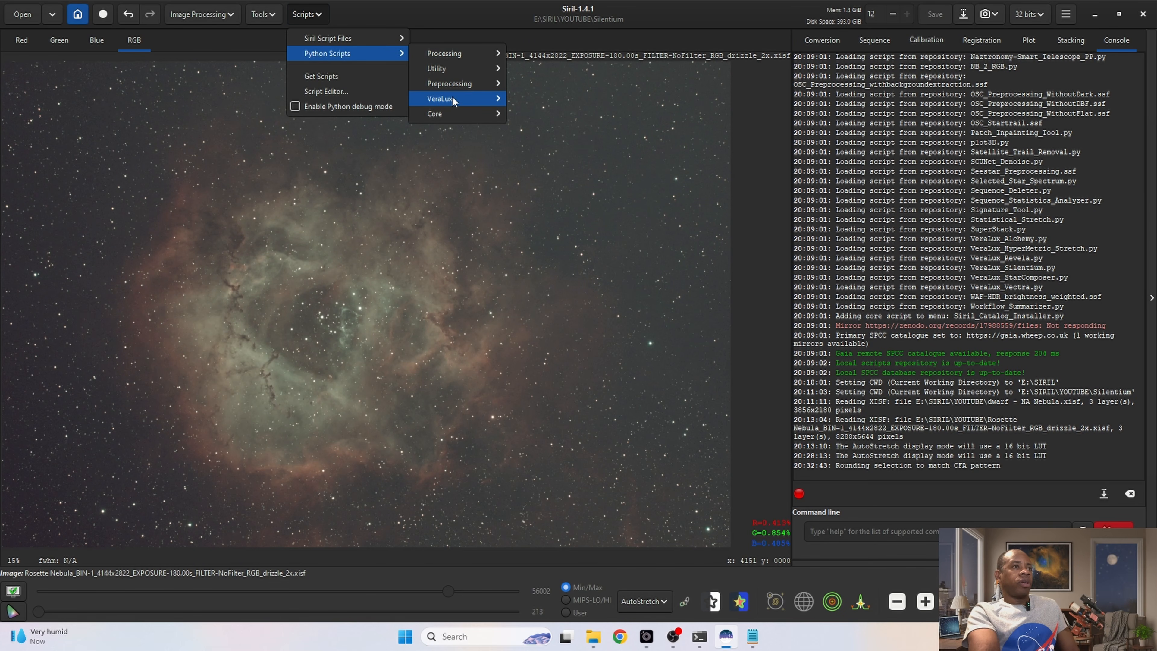
pyautogui.moveTo(448, 55)
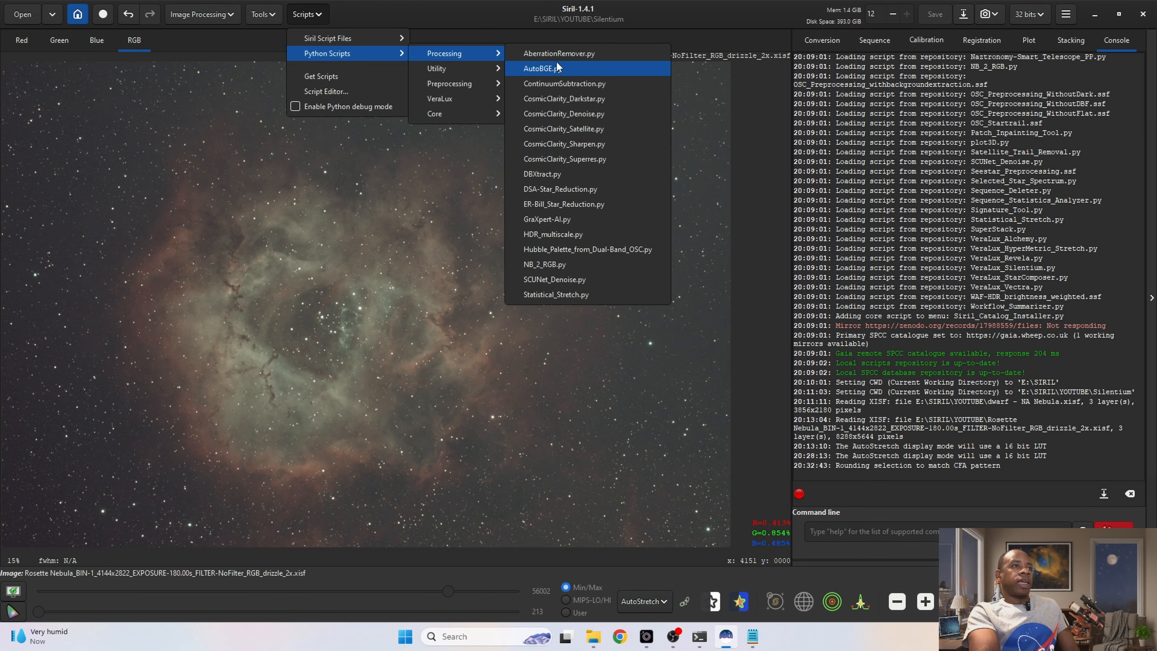
pyautogui.click(552, 73)
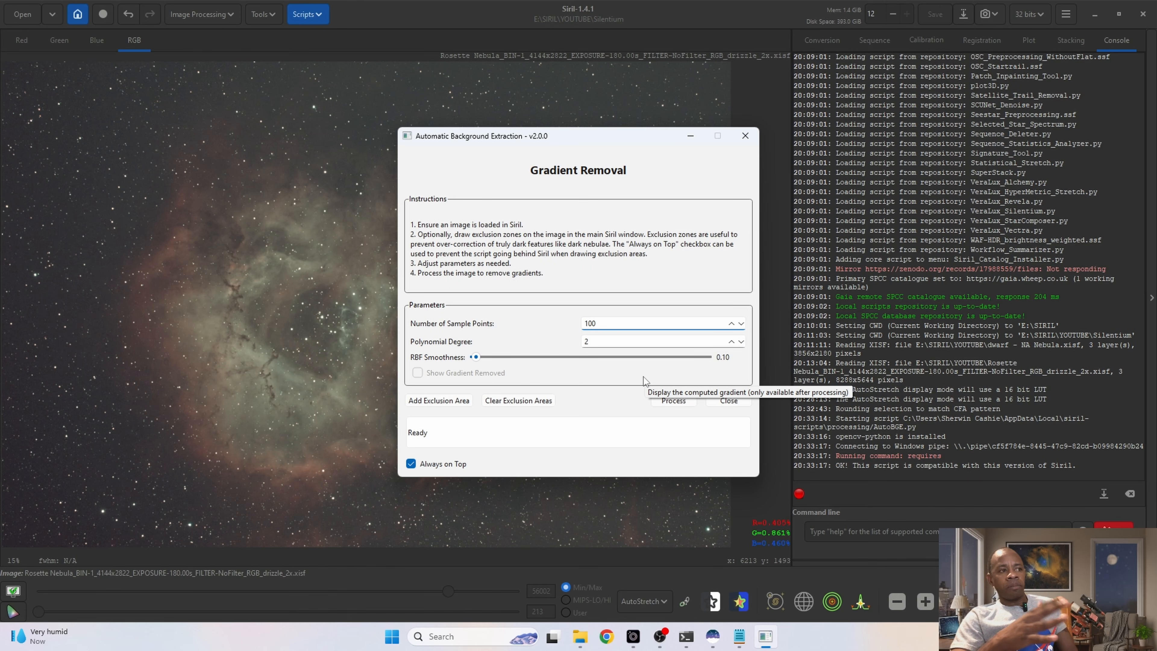
pyautogui.click(673, 400)
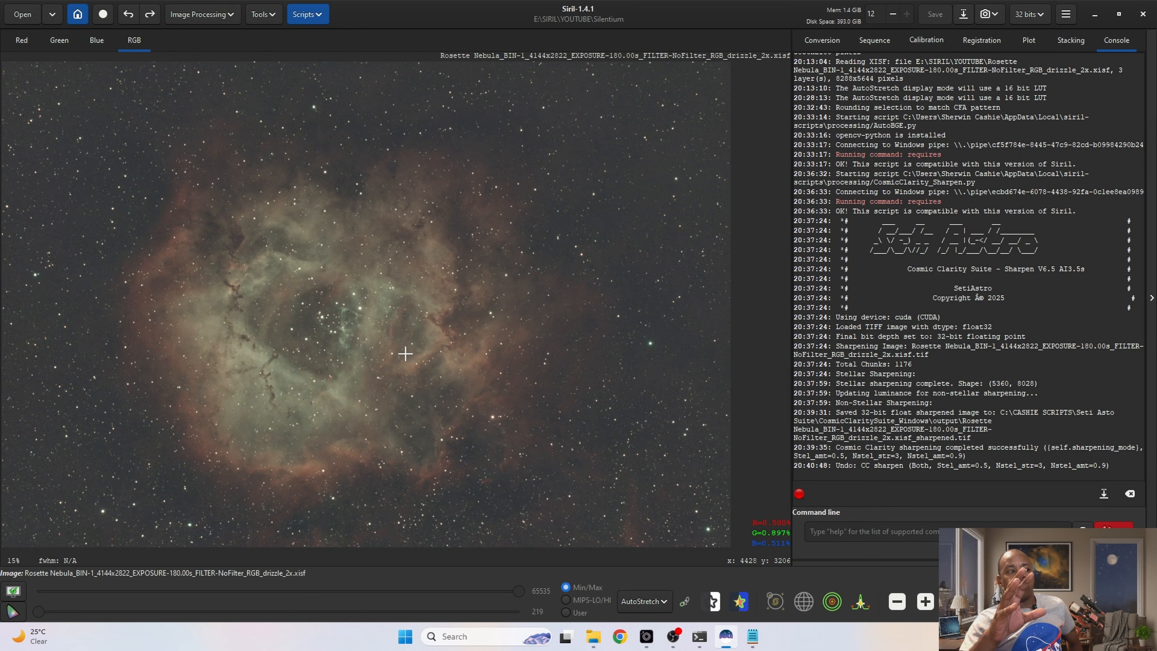
# Step: Plate solve the image using NGC 2237 found in SIMBAD as the target object
pyautogui.click(266, 17)
pyautogui.click(230, 61)
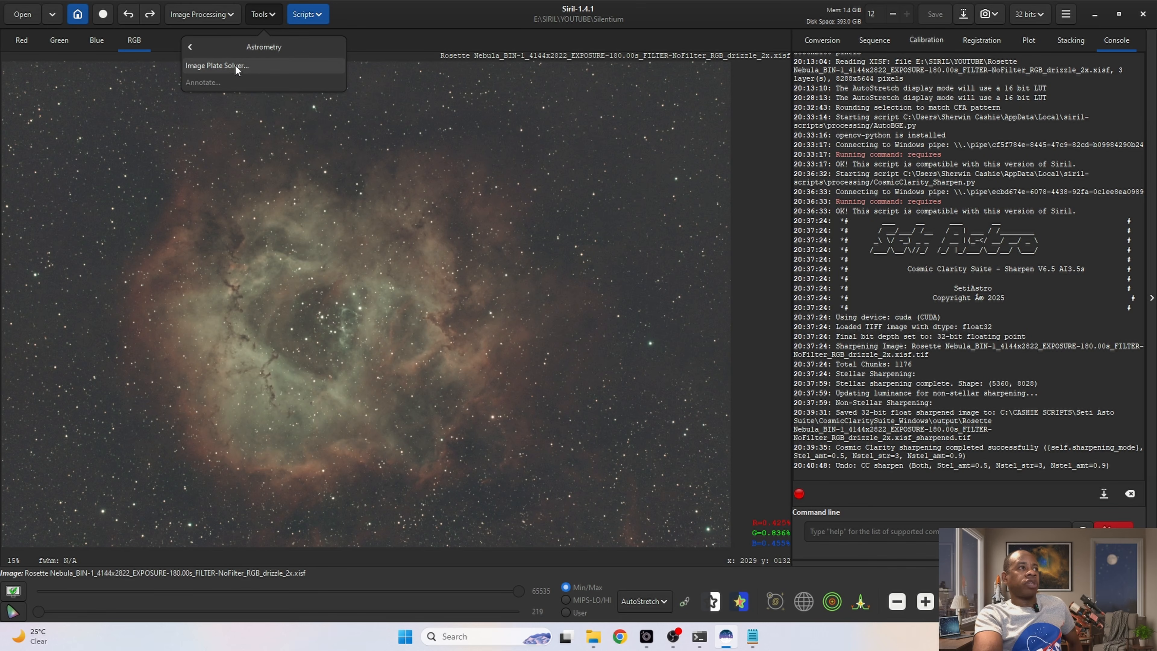
pyautogui.click(241, 66)
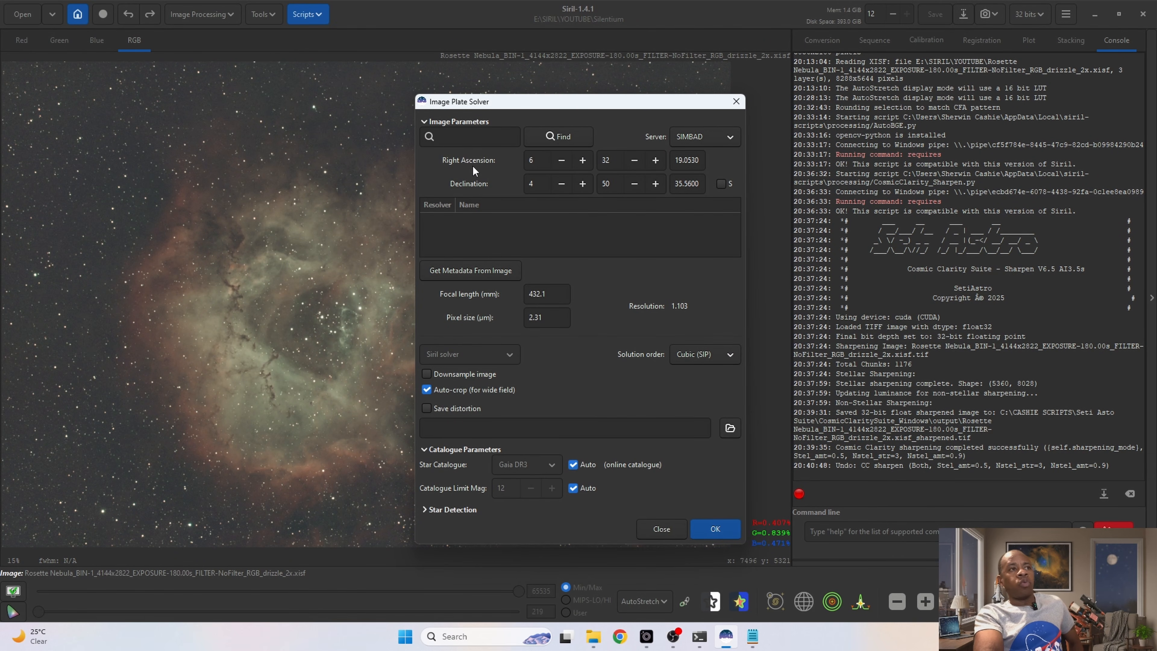
pyautogui.click(456, 137)
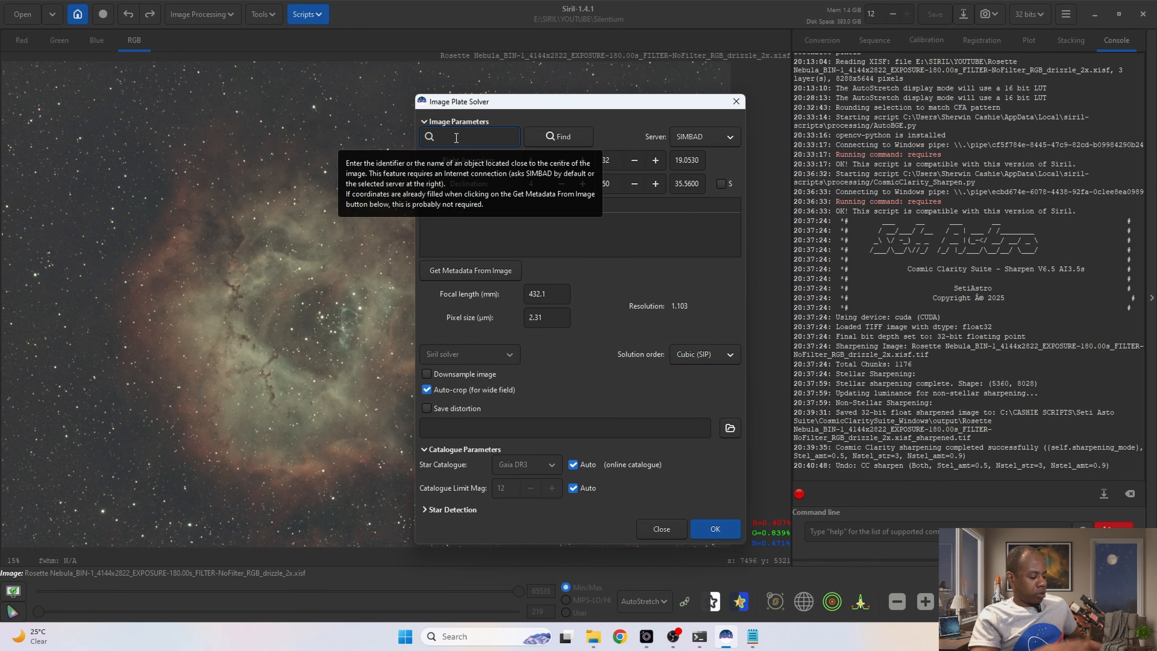
pyautogui.write('NGC 2237')
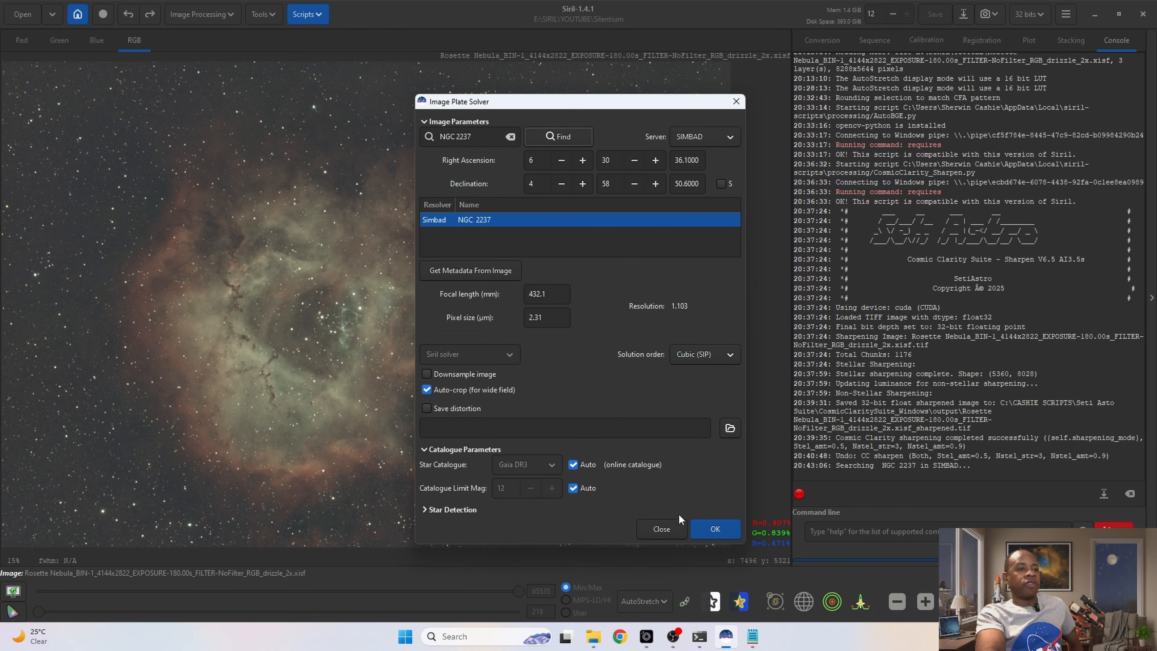
pyautogui.click(711, 529)
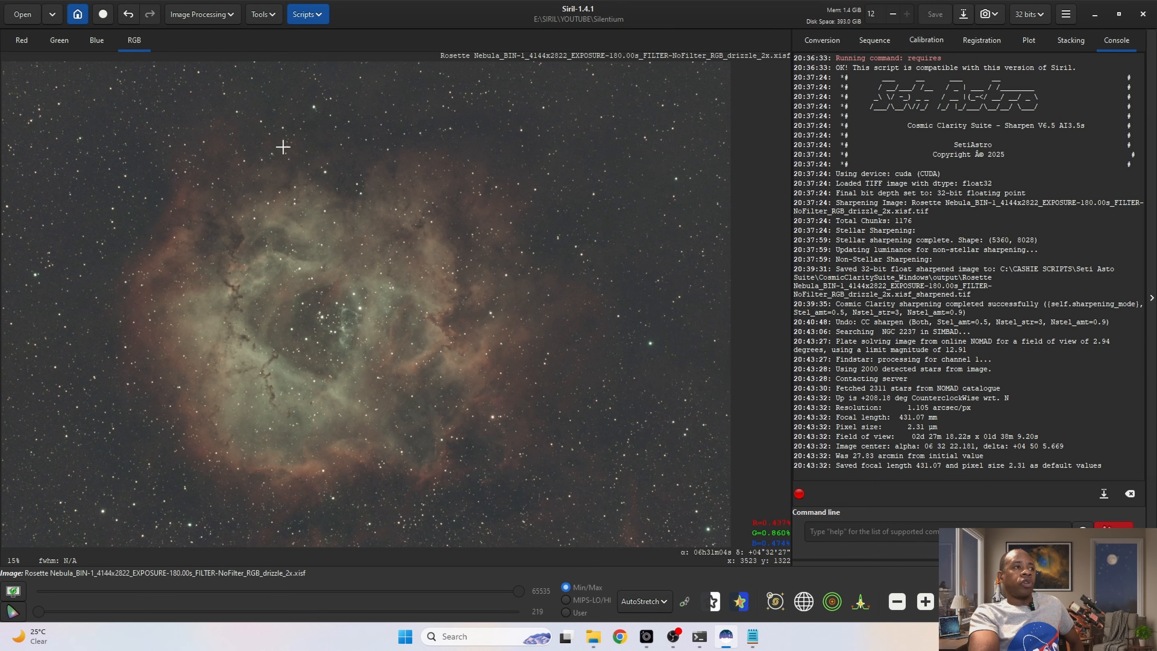
# Step: Run Spectrophotometric Color Calibration in narrowband mode for the Sony IMX294 one-shot colour sensor with the Average Spiral Galaxy white reference
pyautogui.click(201, 16)
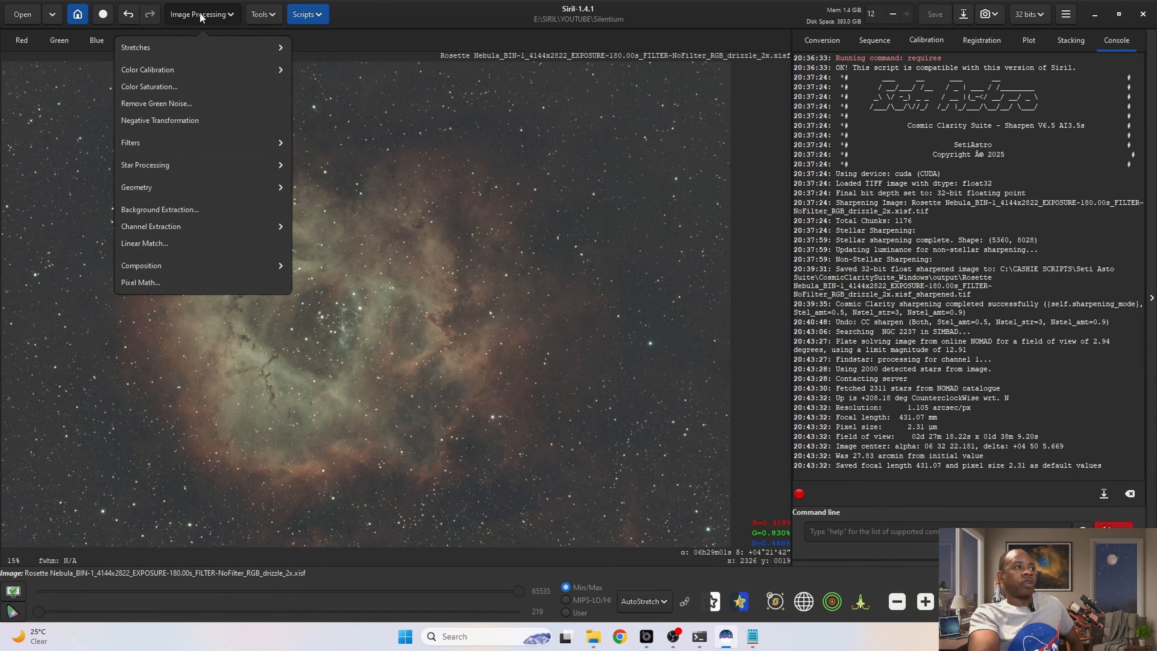
pyautogui.click(161, 70)
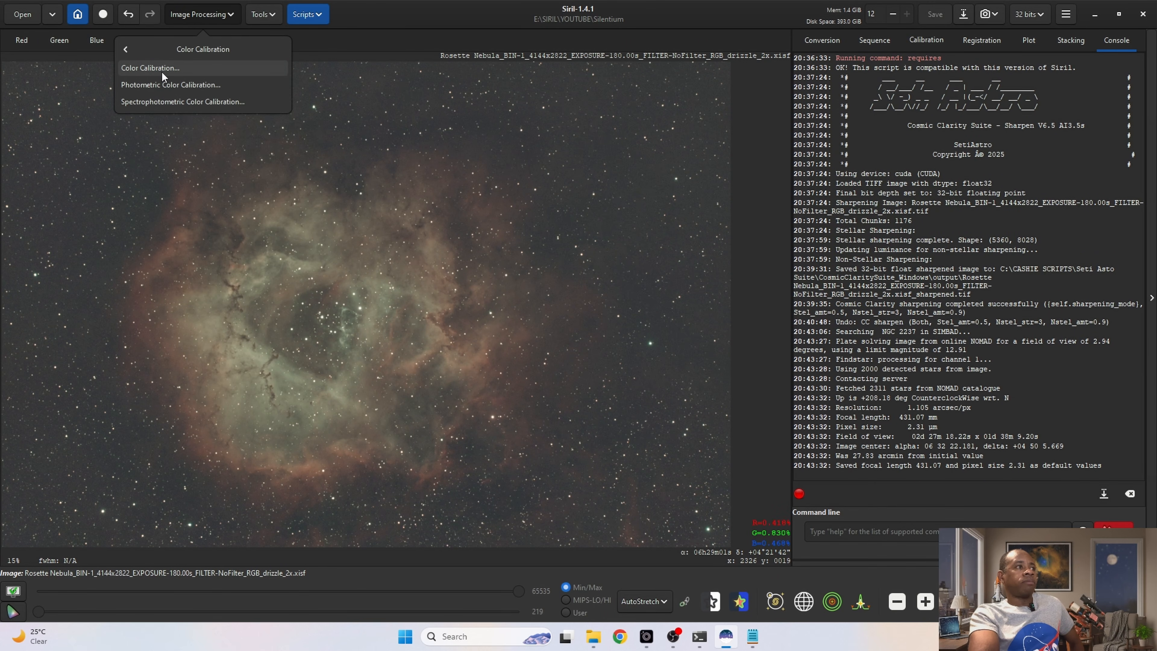
pyautogui.click(188, 104)
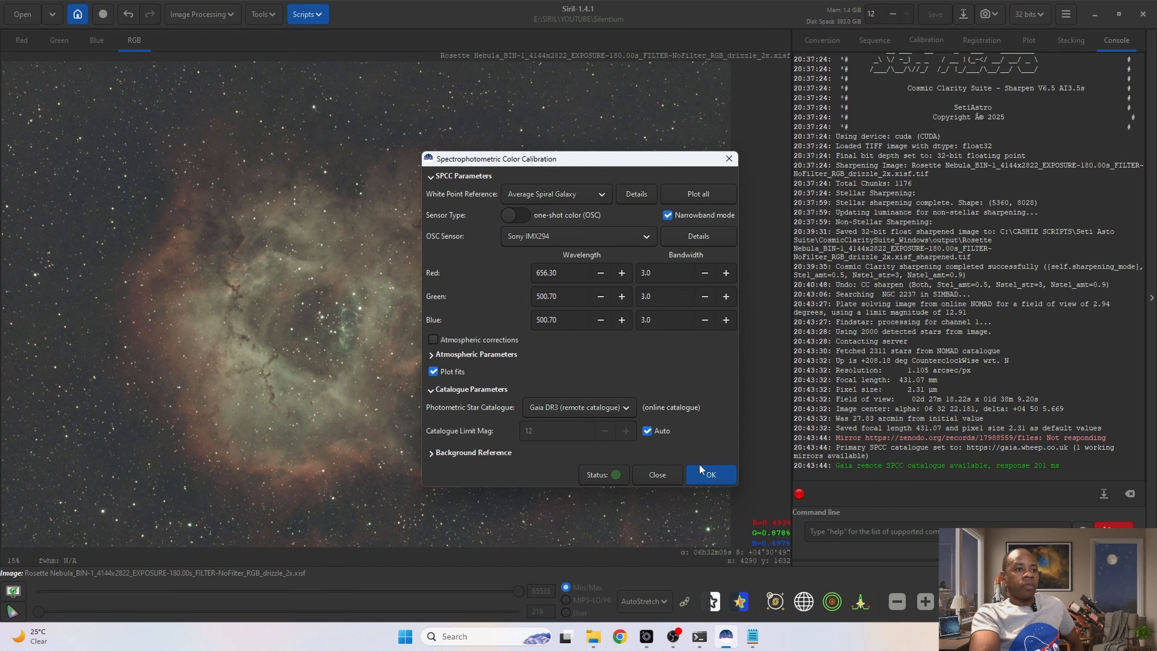
pyautogui.click(708, 474)
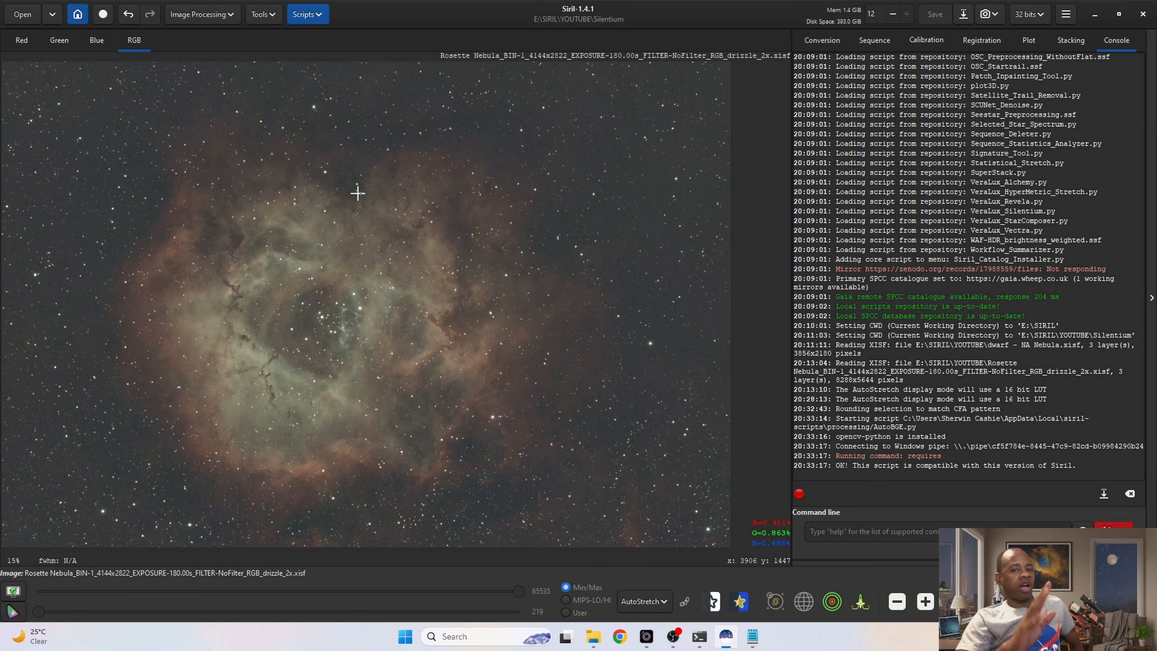
# Step: Sharpen the image with CosmicClarity_Sharpen.py in Both mode, with the non-stellar amount set to 0.90, and close the script
pyautogui.click(310, 17)
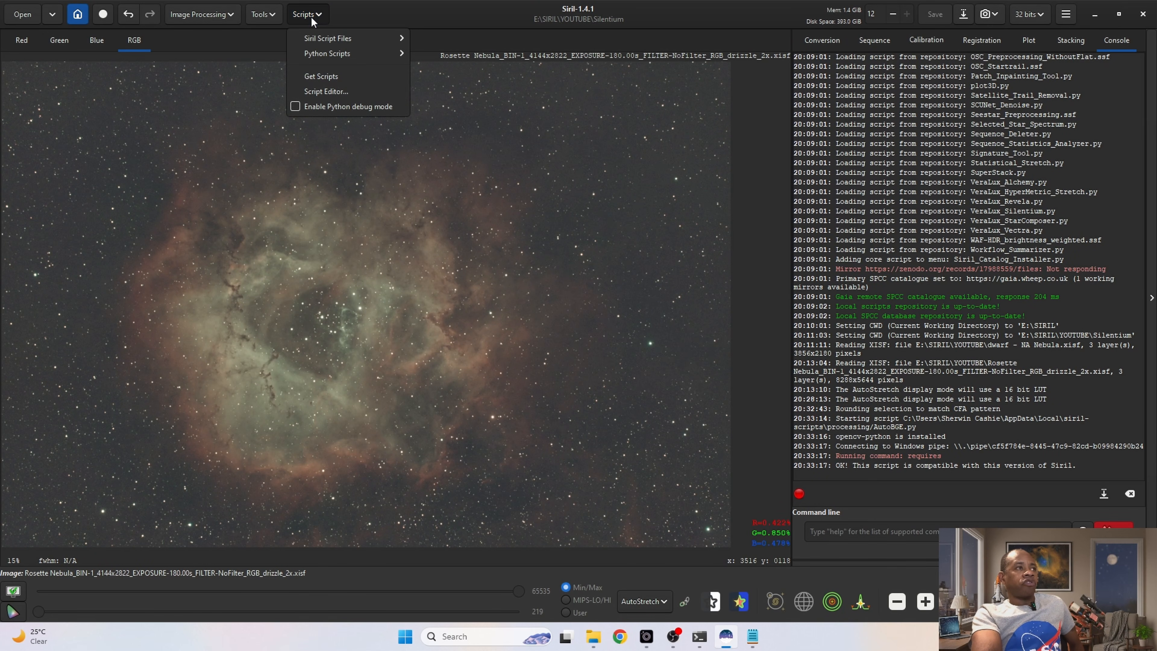
pyautogui.moveTo(328, 52)
pyautogui.moveTo(497, 56)
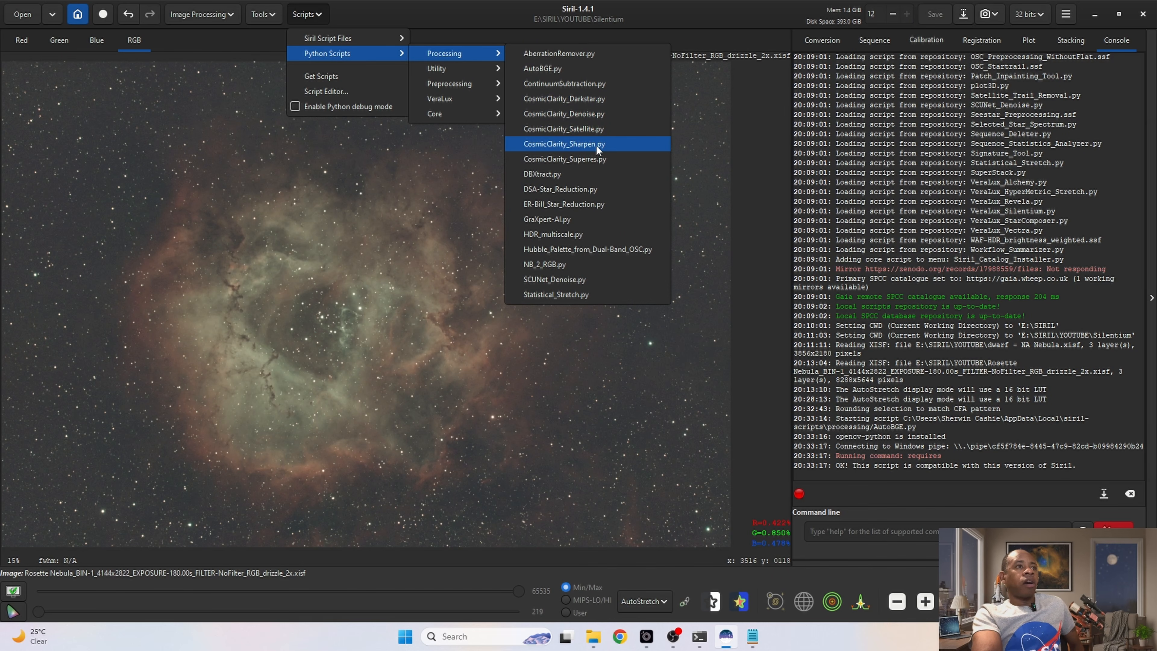
pyautogui.click(578, 144)
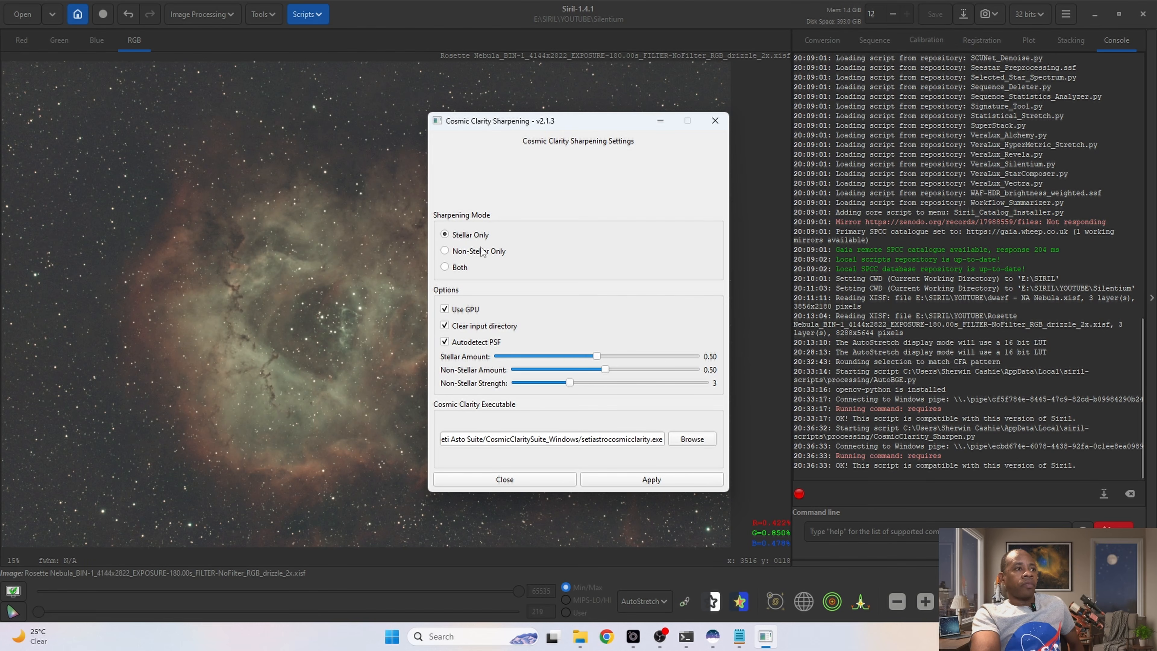
pyautogui.click(450, 265)
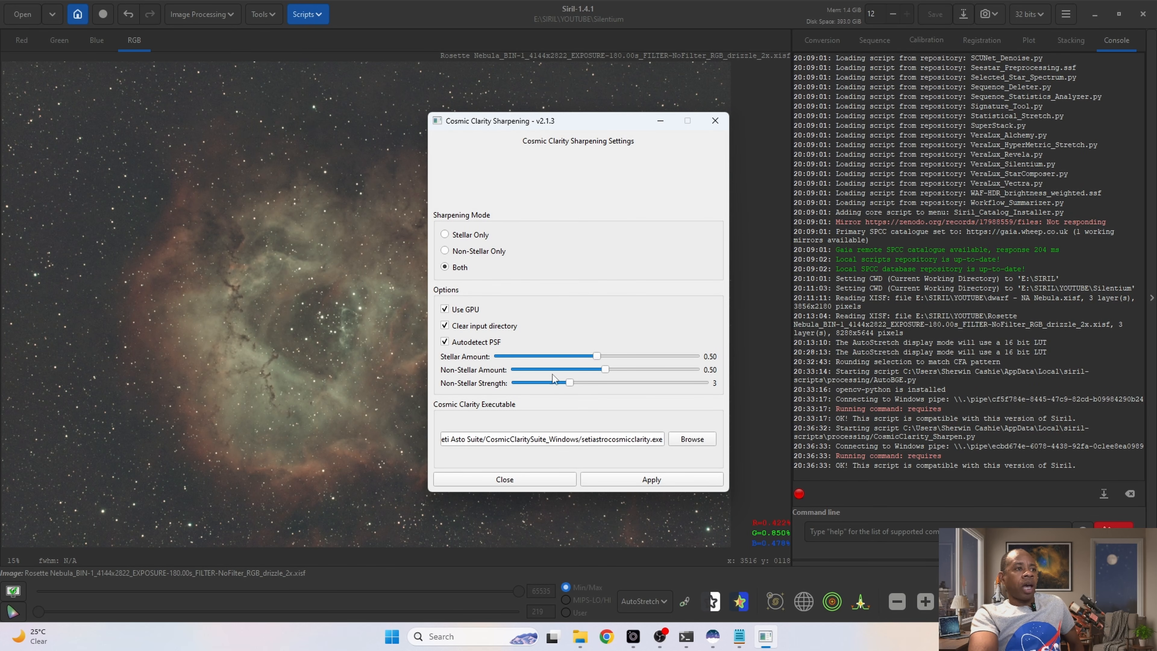
pyautogui.moveTo(604, 369); pyautogui.dragTo(678, 369)
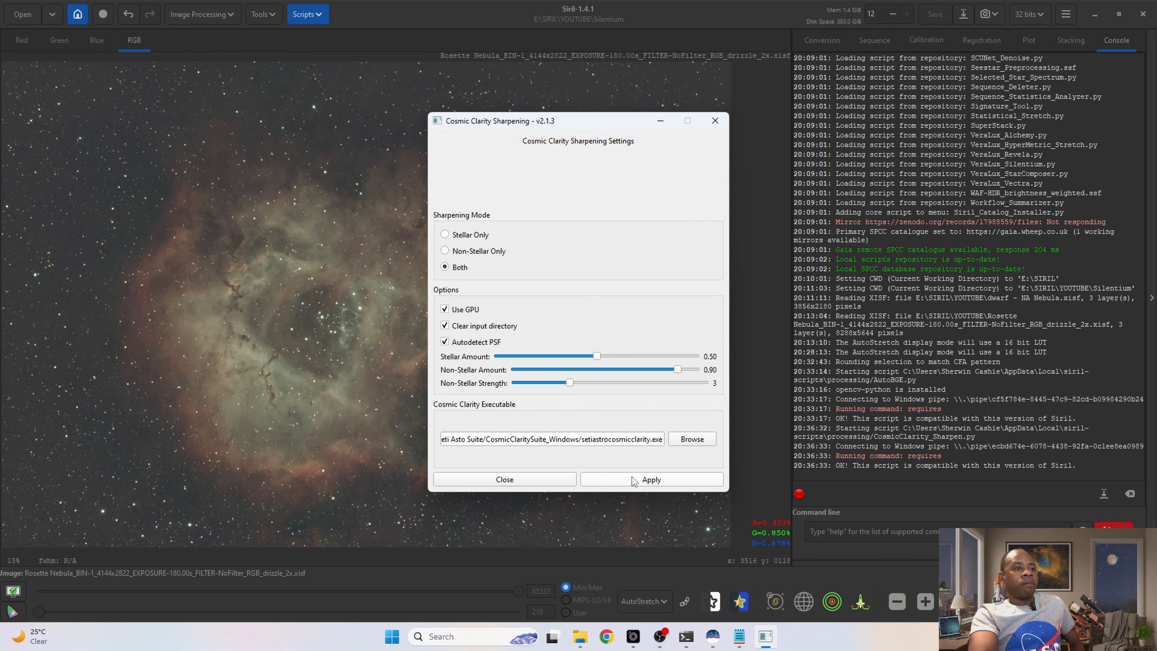
pyautogui.click(643, 479)
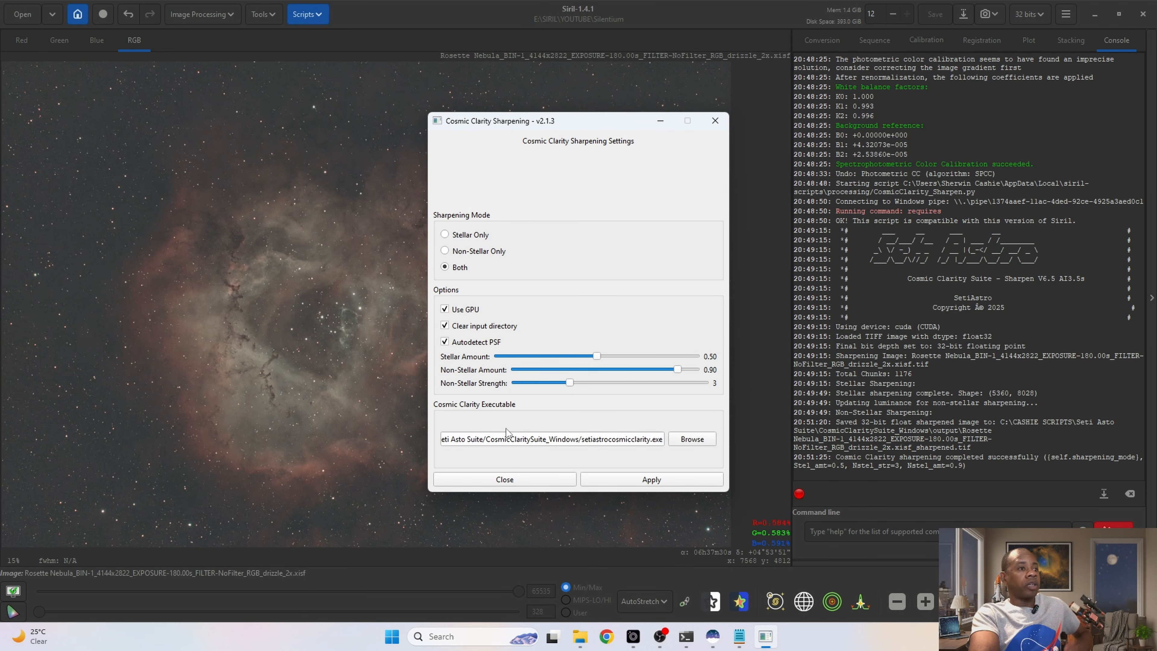
pyautogui.click(510, 480)
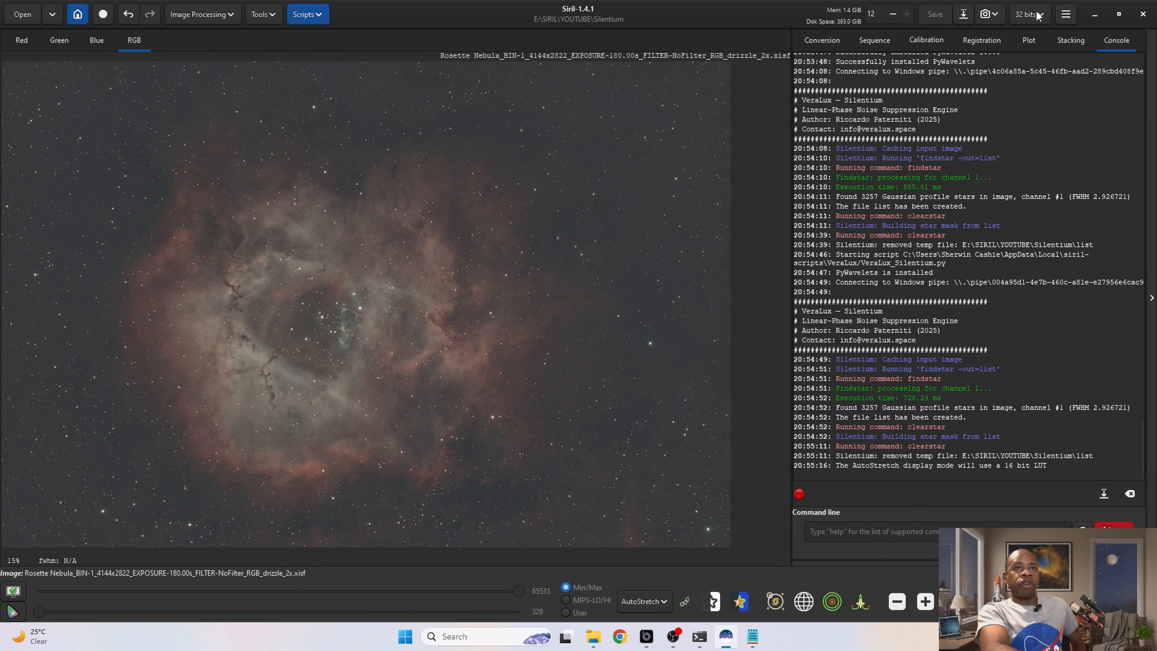
# Step: Try switching VeraLux_Silentium.py off and on in the script preferences, and leave them without applying
pyautogui.click(1070, 13)
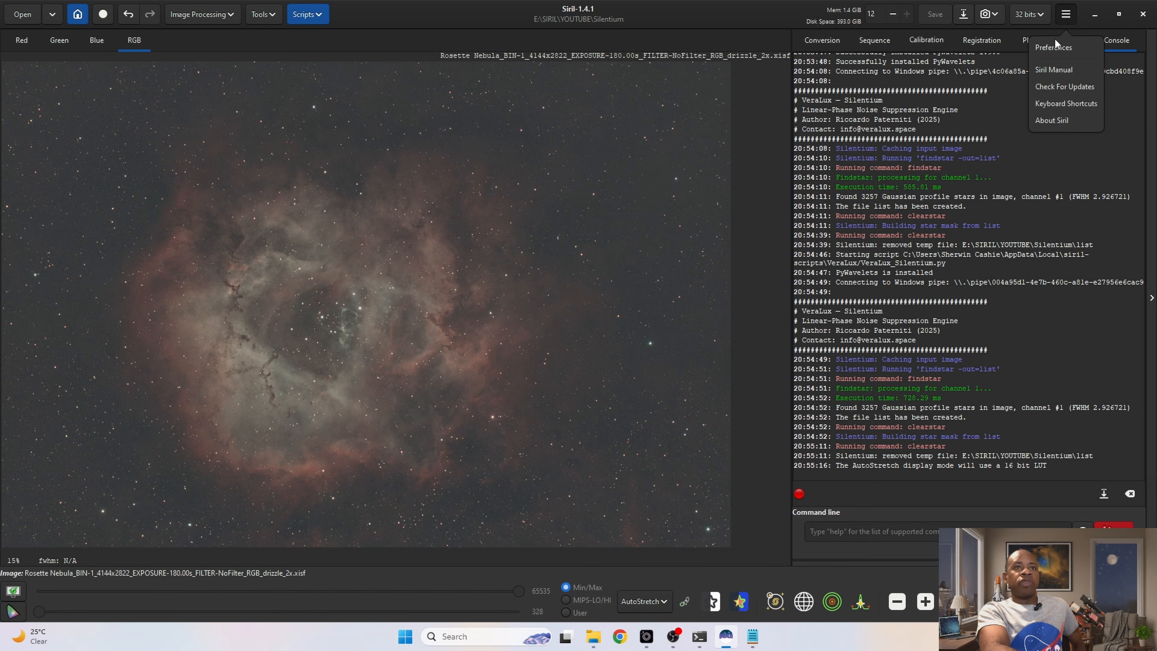
pyautogui.click(1053, 47)
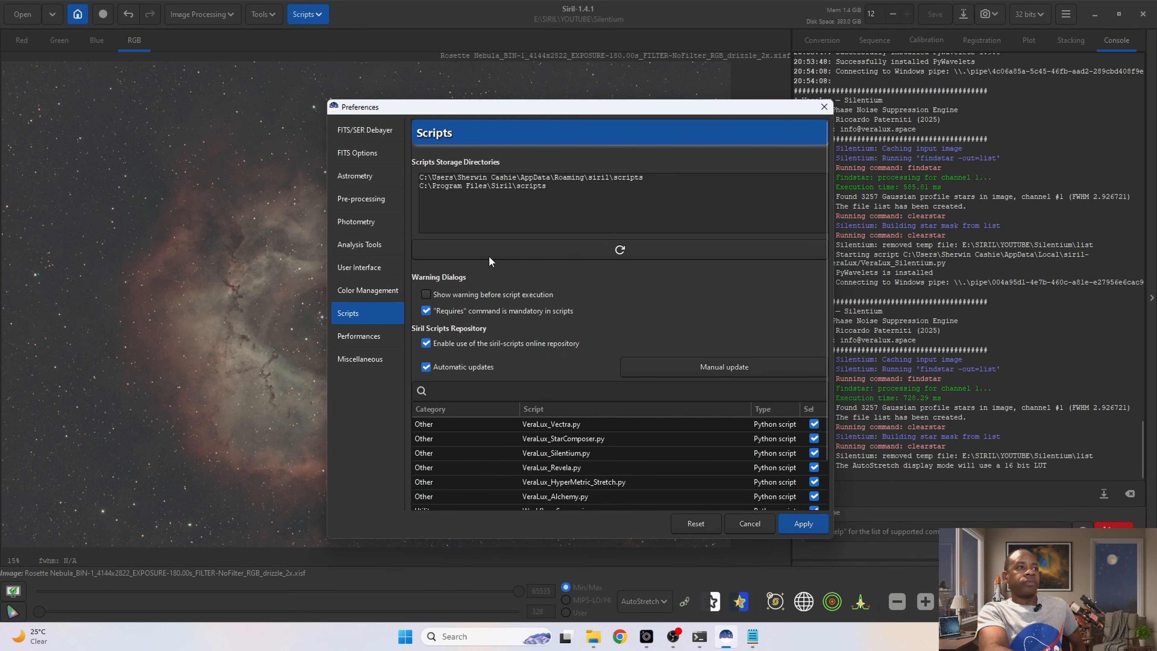
pyautogui.click(558, 455)
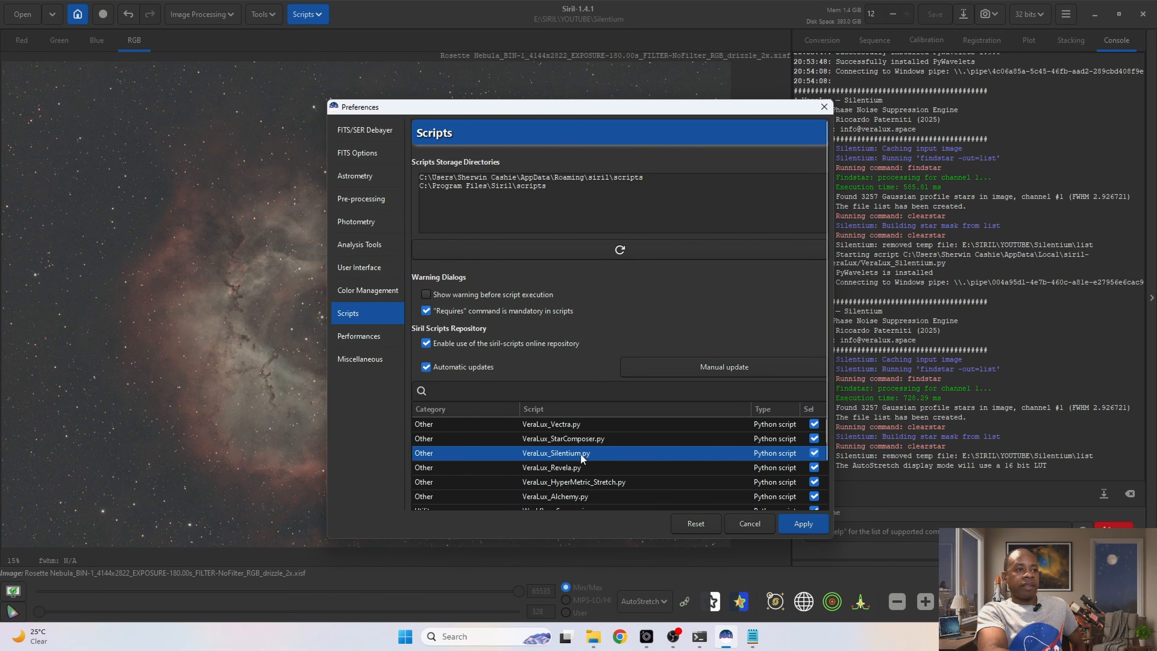
pyautogui.click(814, 453)
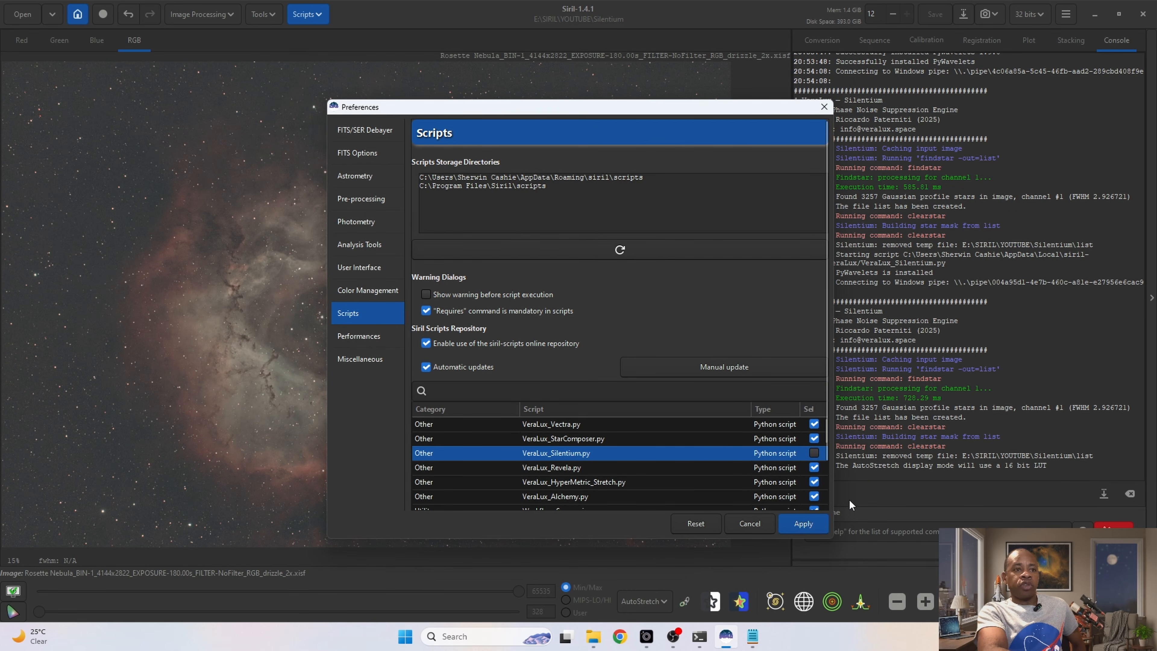
pyautogui.click(814, 453)
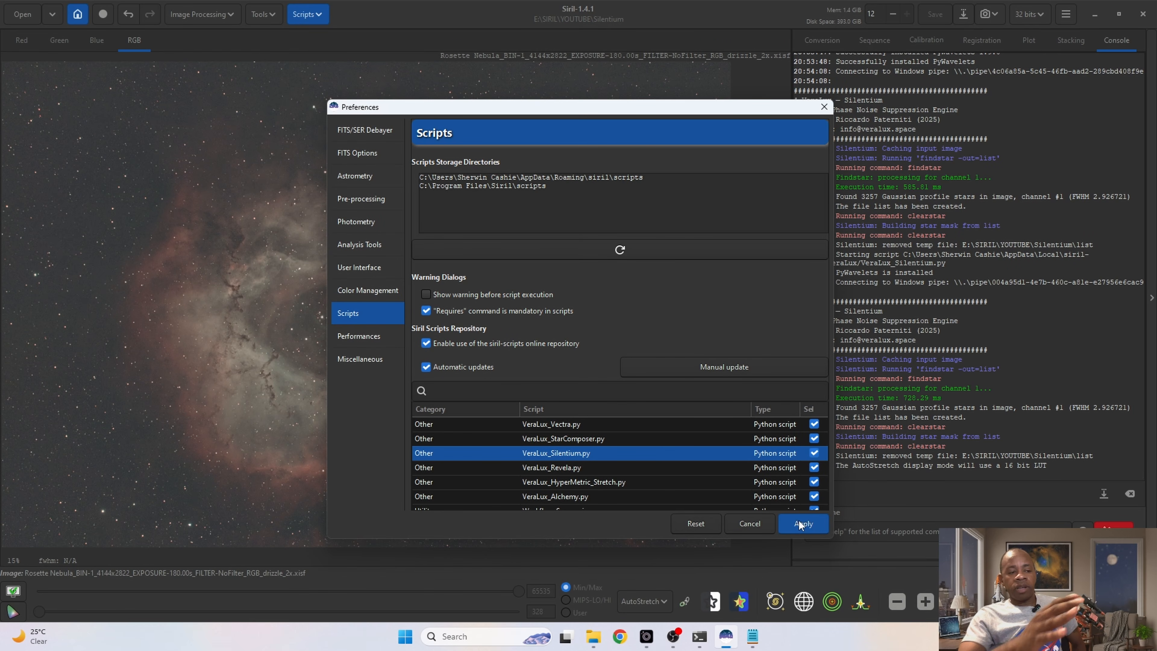
pyautogui.click(758, 520)
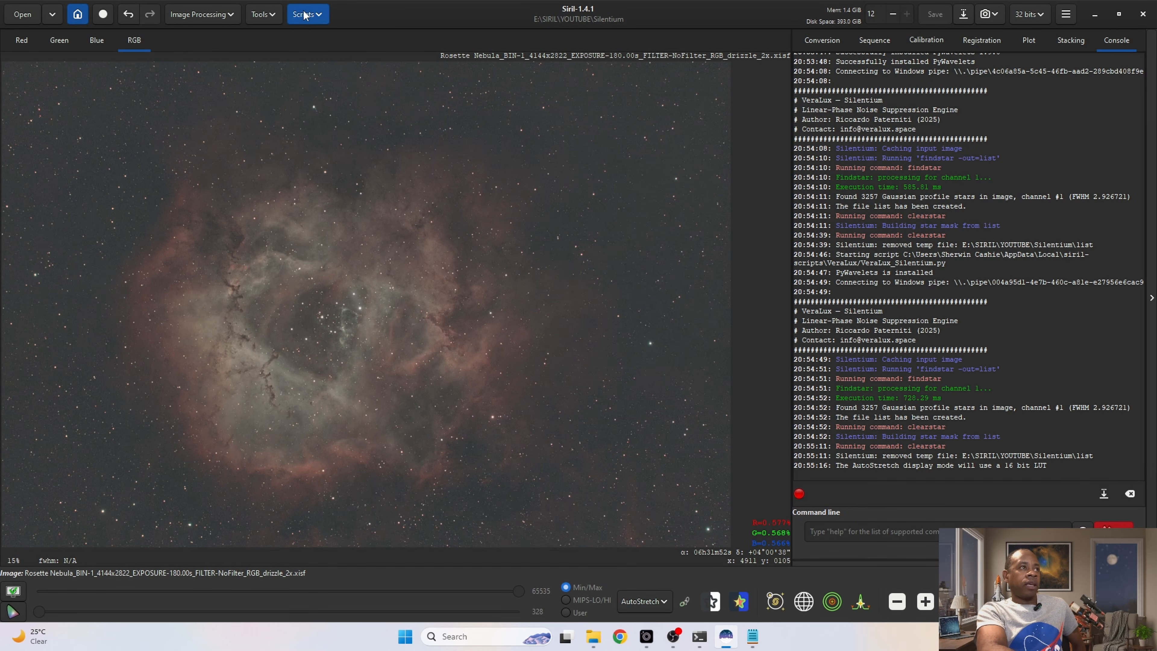
# Step: View the online script repository list through Get Scripts and close it without changes
pyautogui.click(314, 18)
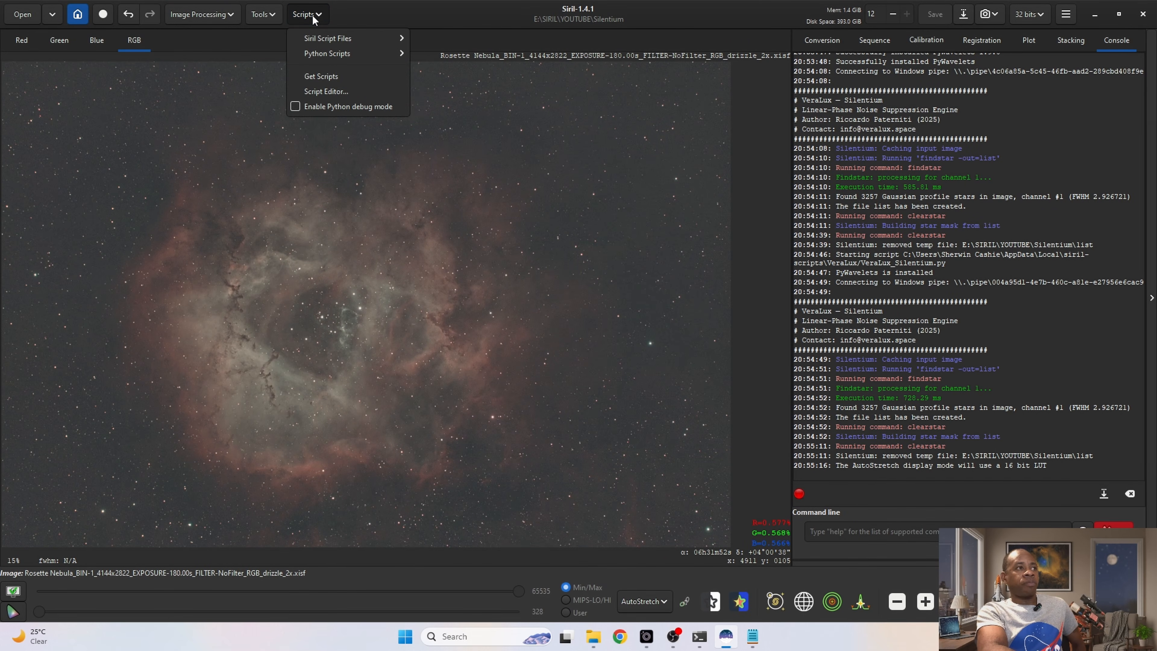
pyautogui.click(328, 75)
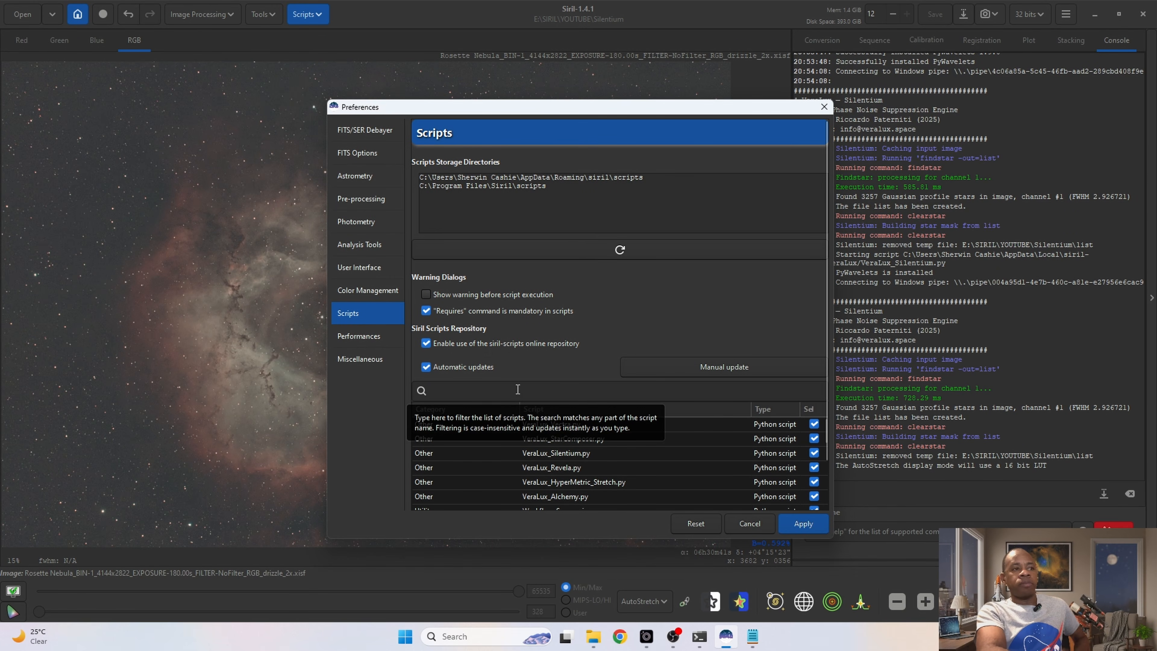
pyautogui.click(752, 523)
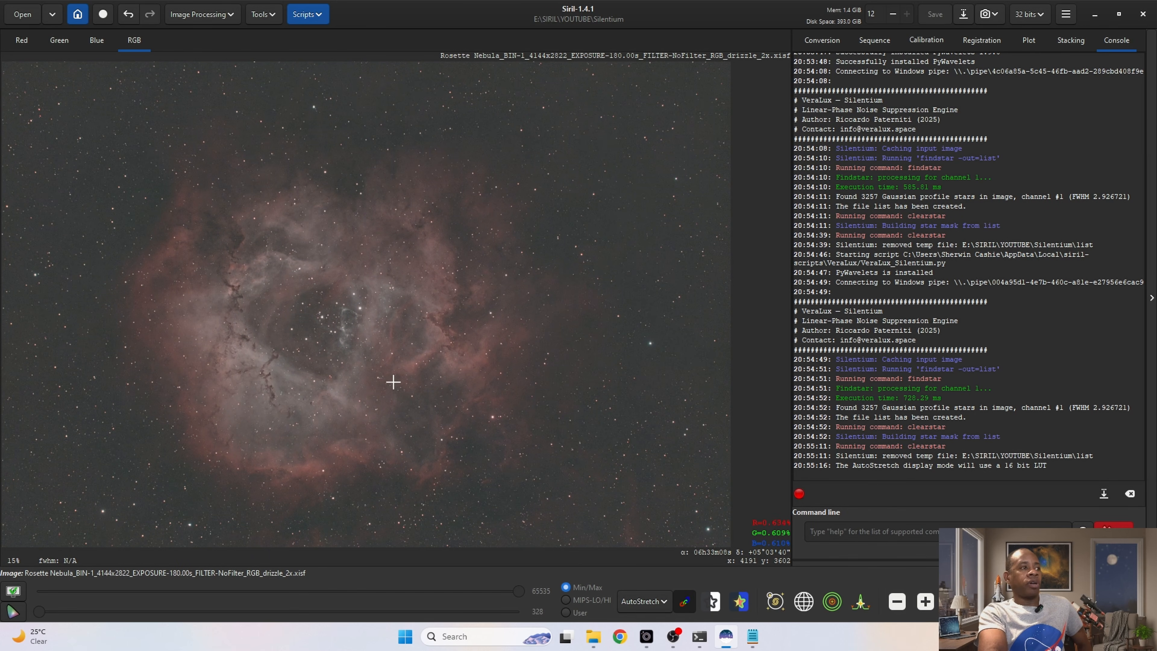
# Step: Launch the VeraLux_Silentium.py script, maximize its window and preview the nebula's dark lanes at 1:1
pyautogui.click(306, 15)
pyautogui.moveTo(327, 56)
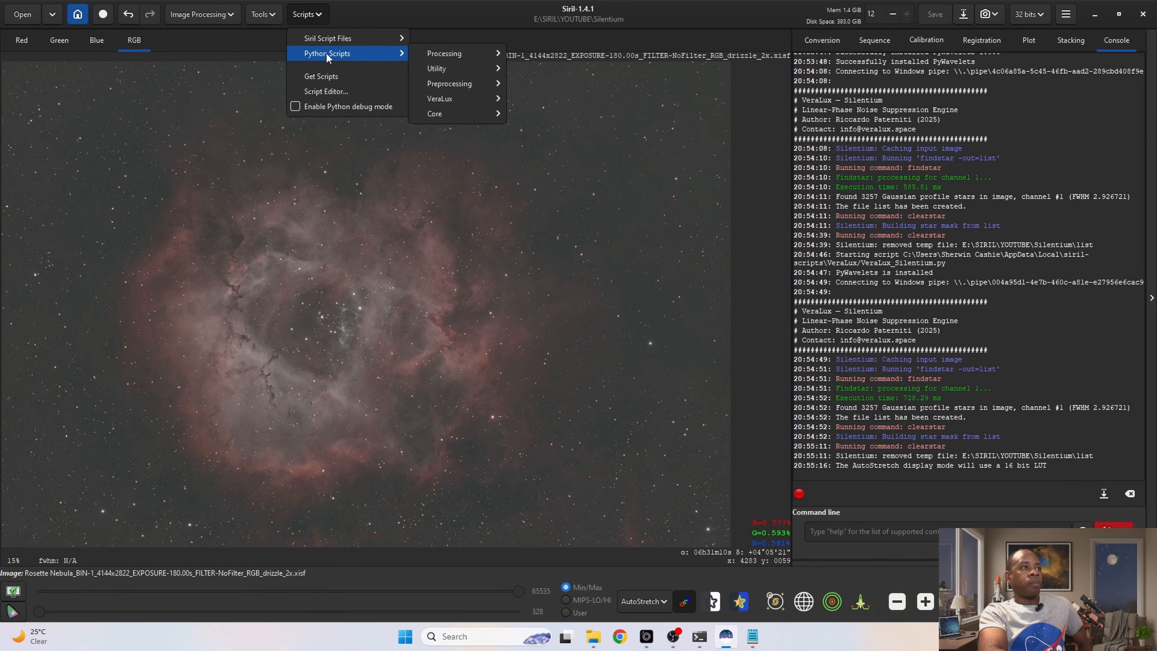
pyautogui.moveTo(460, 105)
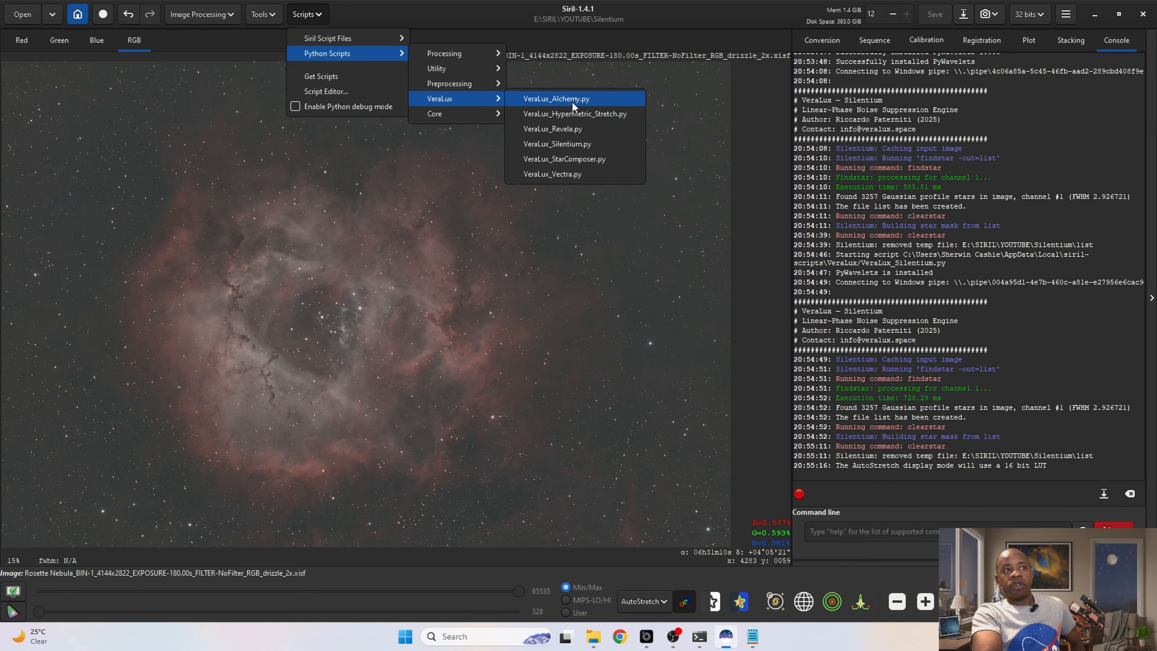
pyautogui.click(567, 145)
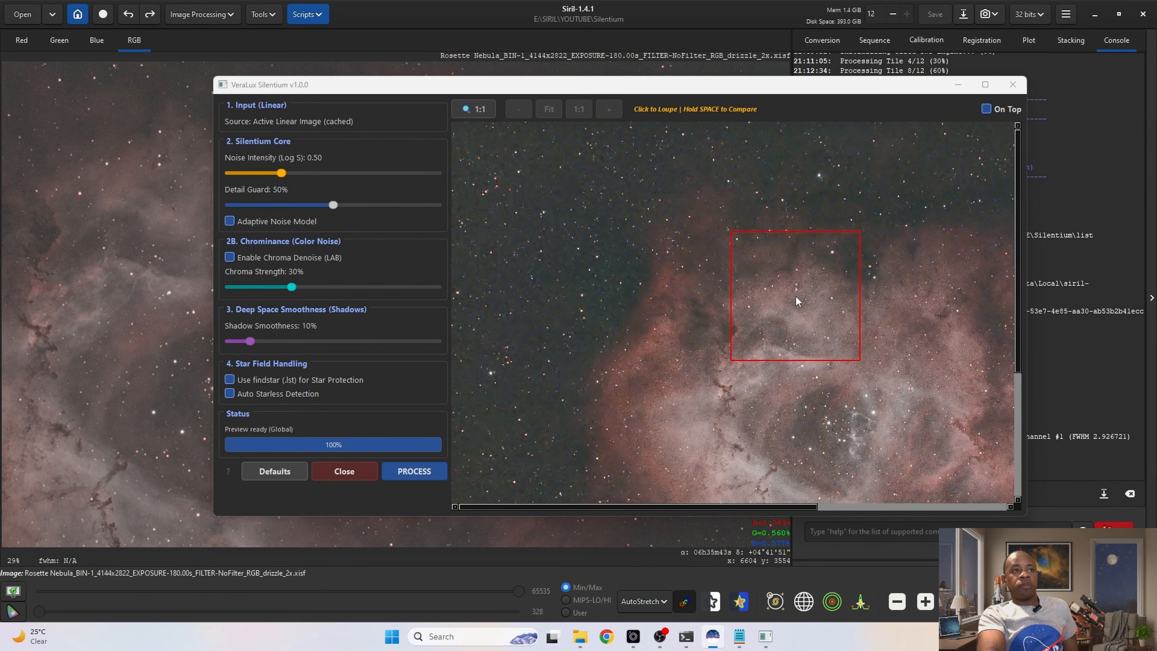
pyautogui.click(985, 85)
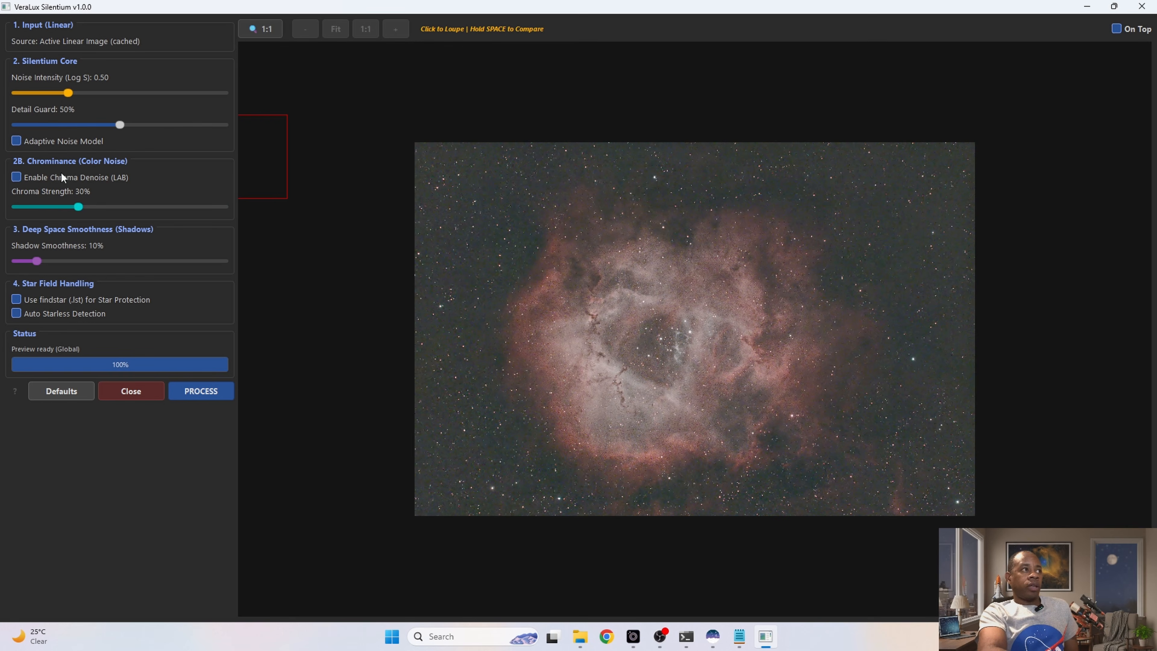
pyautogui.click(592, 325)
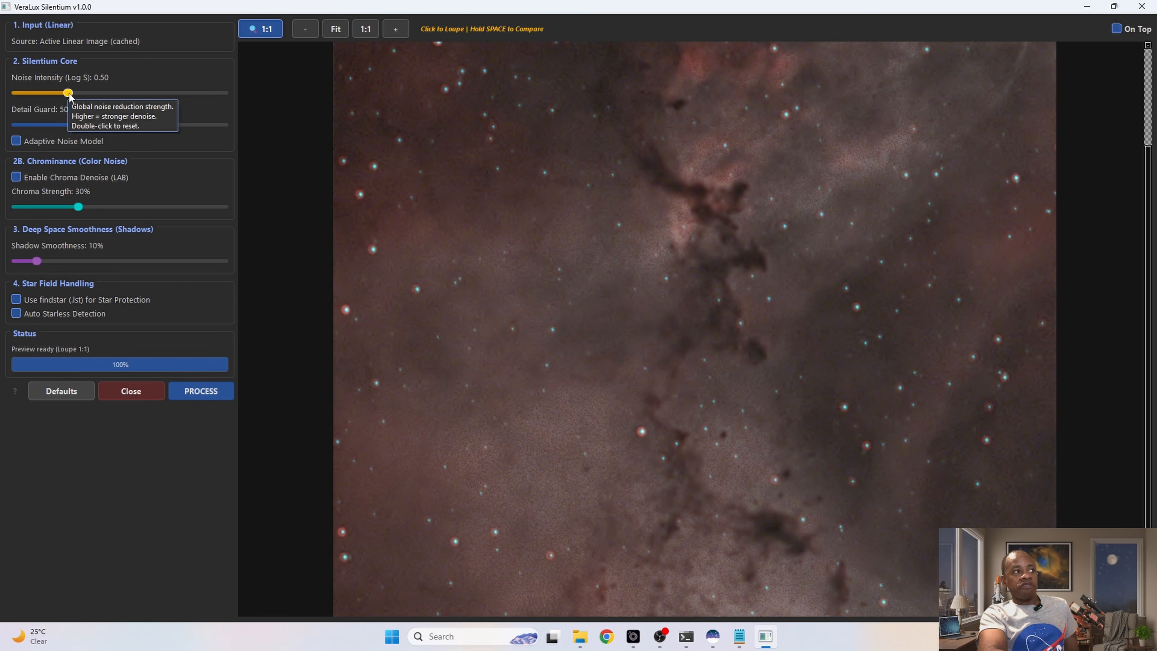
# Step: Raise the Noise Intensity to 1.68 and compare the denoised preview with the original
pyautogui.moveTo(69, 94); pyautogui.dragTo(71, 95)
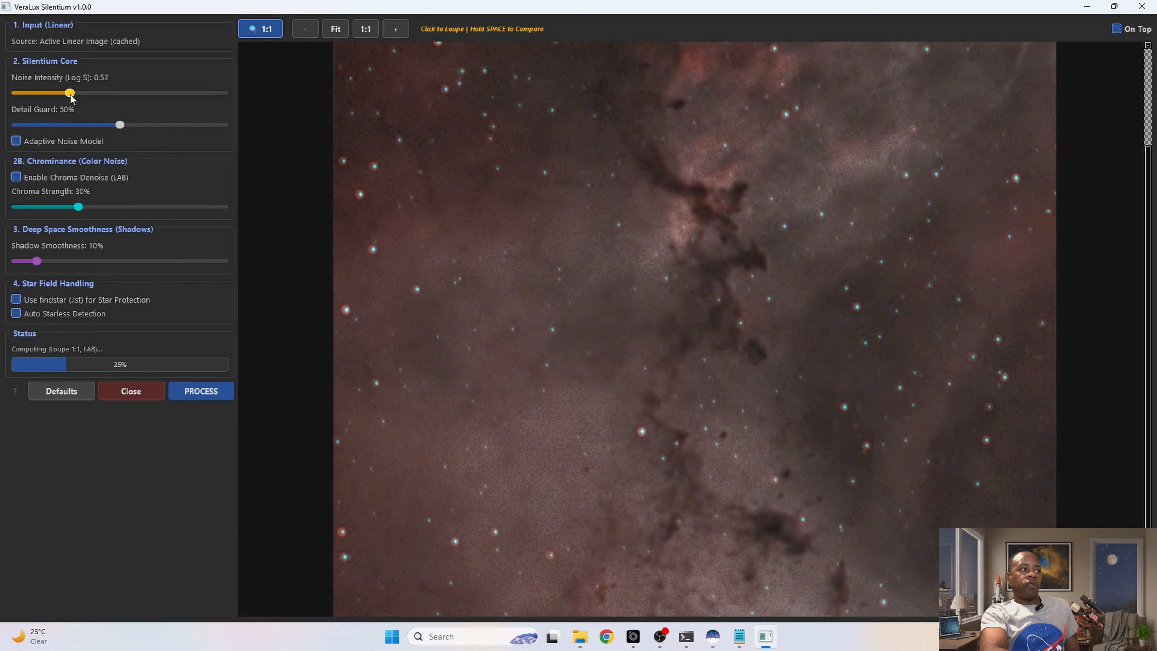
pyautogui.moveTo(71, 94); pyautogui.dragTo(161, 100)
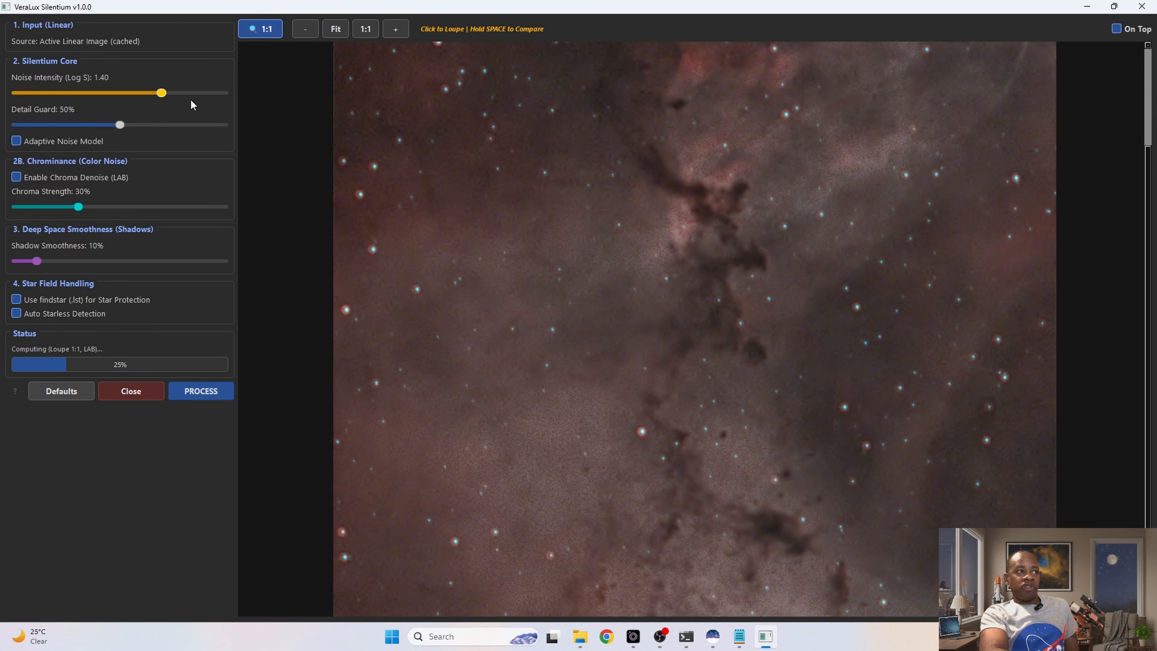
pyautogui.click(190, 95)
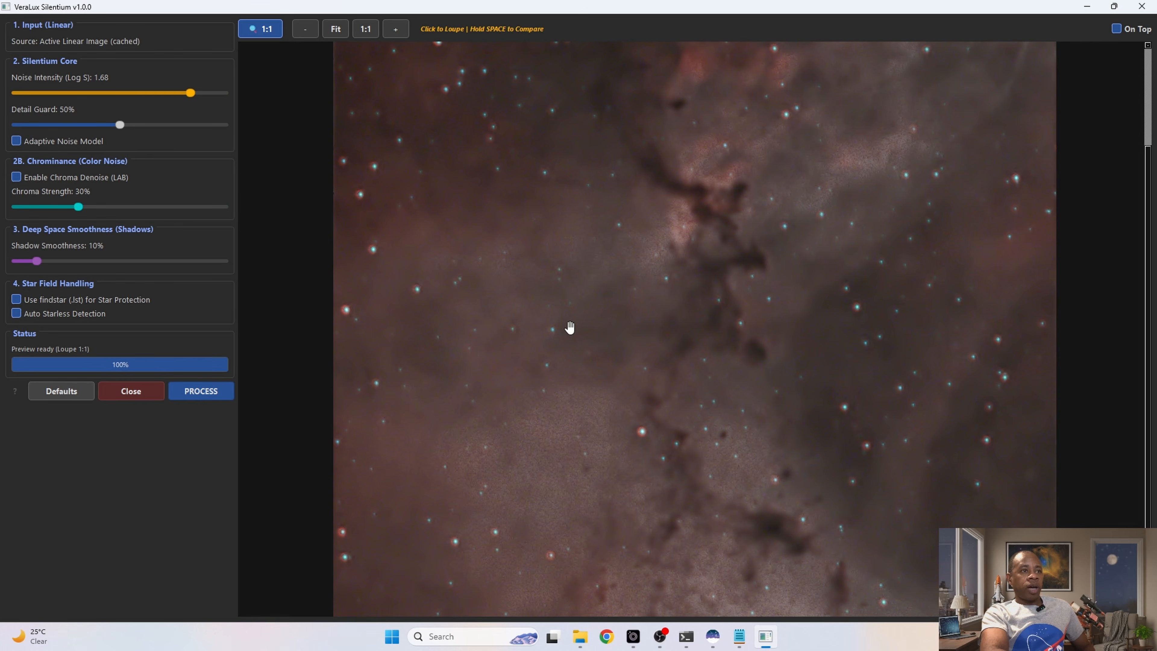
pyautogui.press('space')
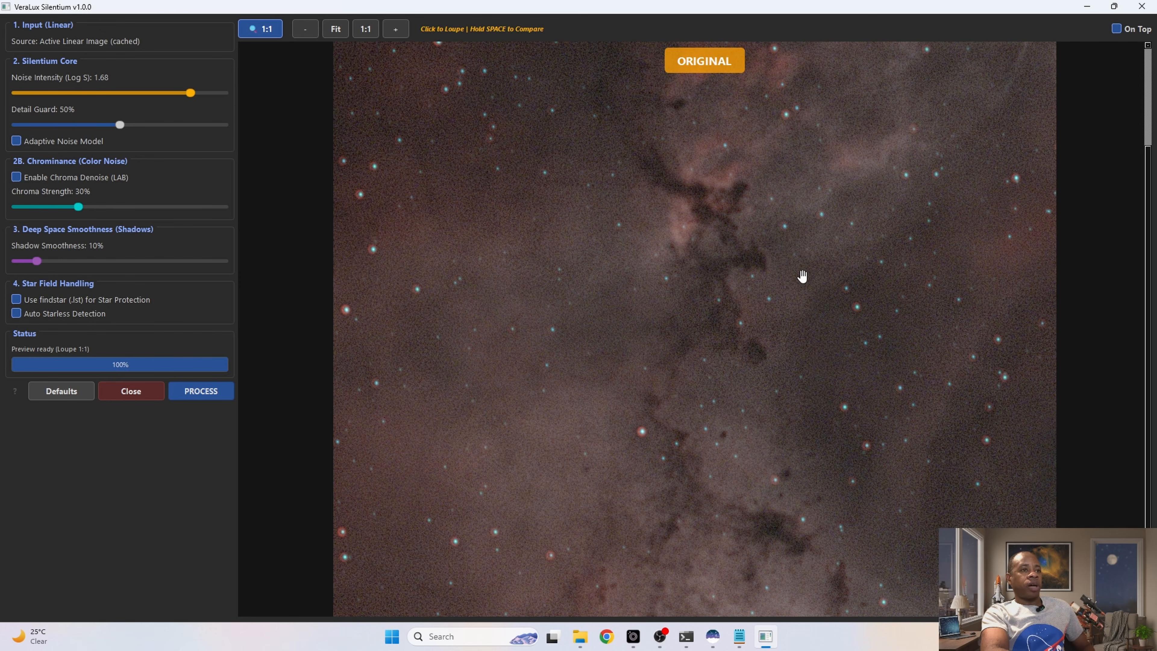
pyautogui.press('space')
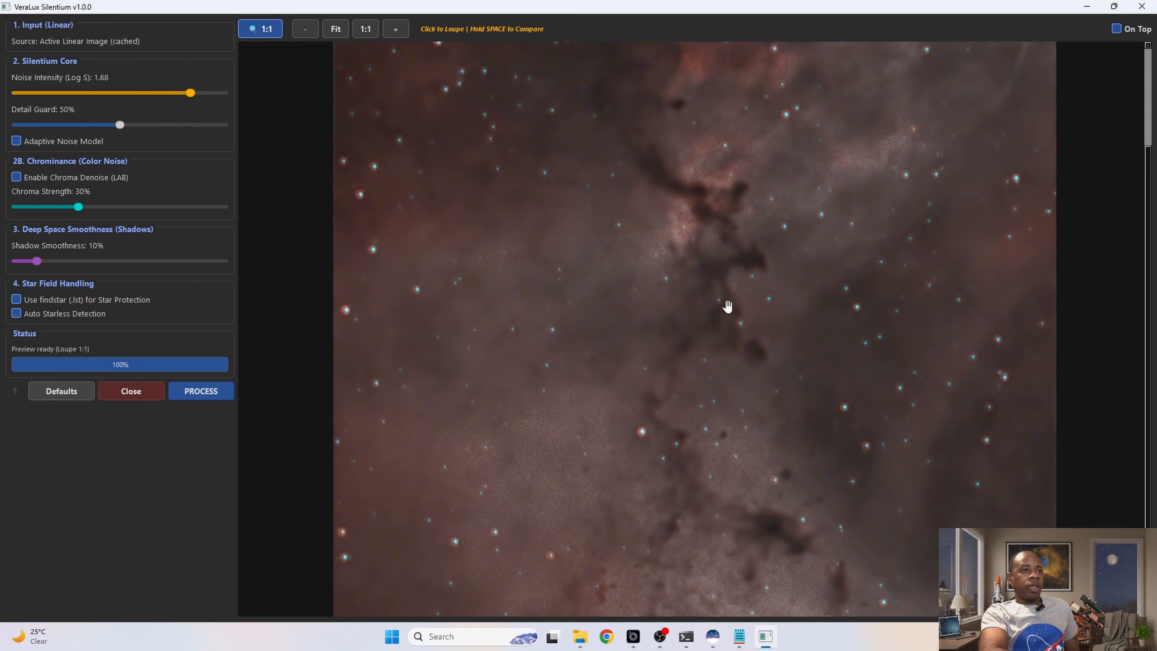
# Step: Set the Detail Guard to 87% and compare the preview with the original
pyautogui.moveTo(121, 123); pyautogui.dragTo(197, 137)
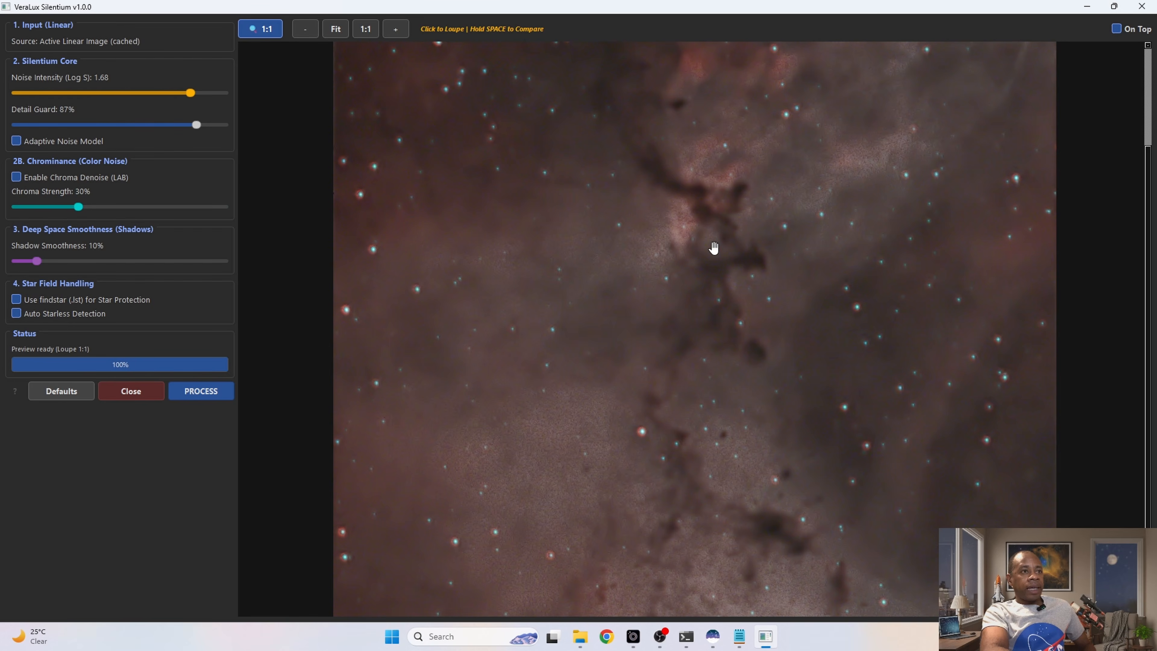
pyautogui.press('space')
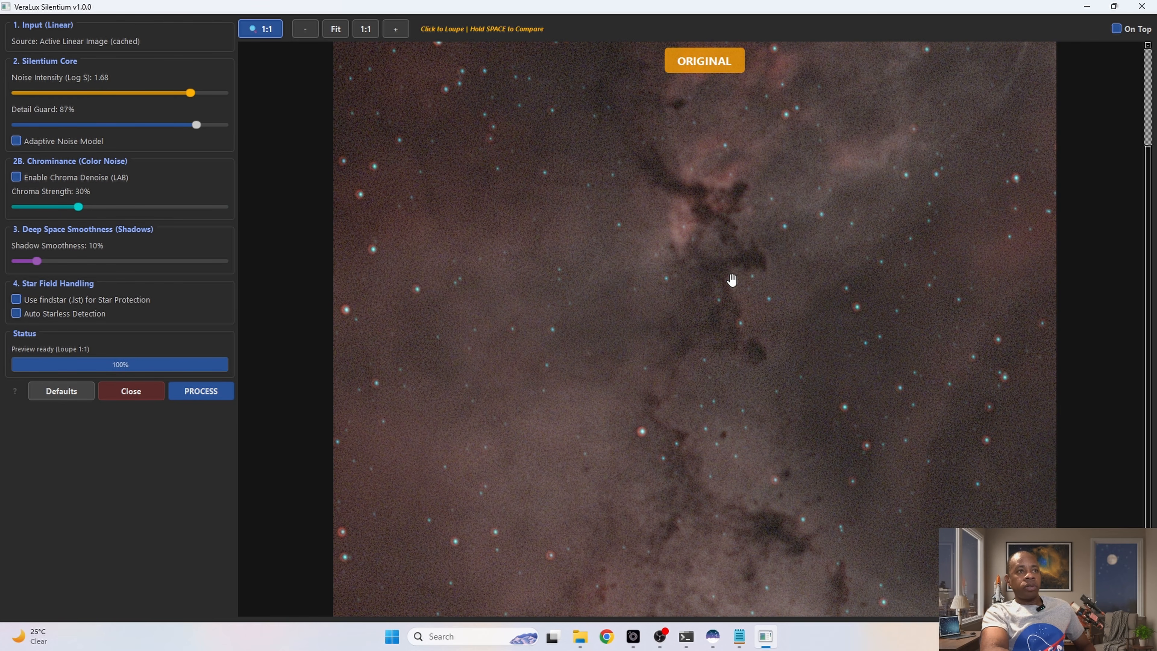
pyautogui.press('space')
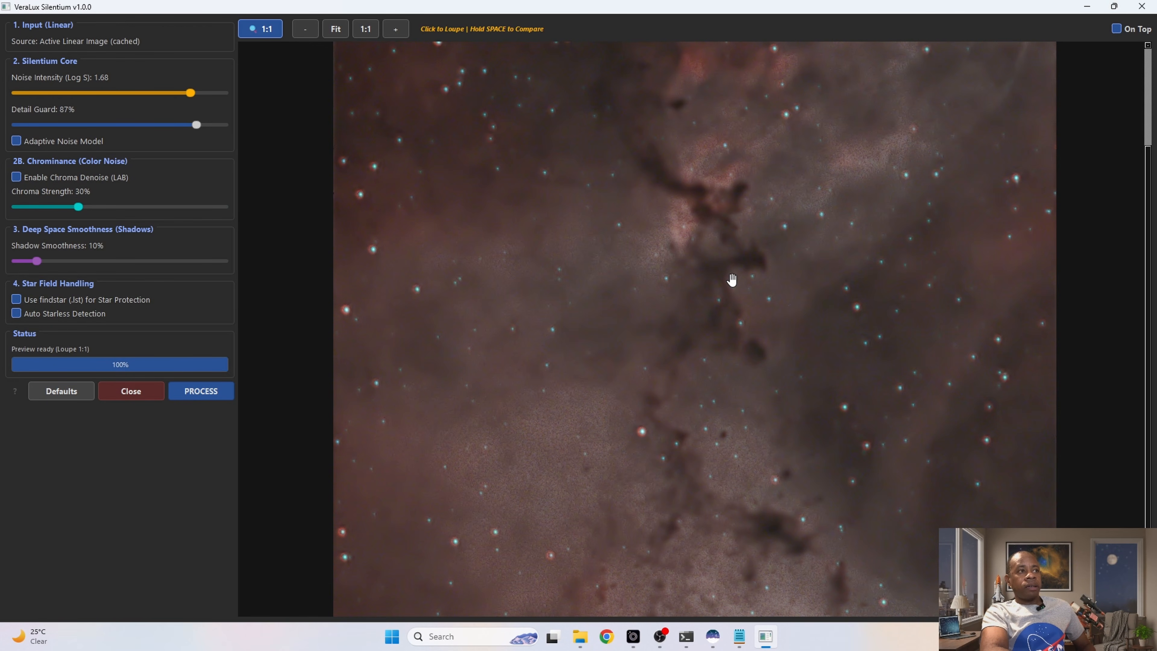
pyautogui.press('space')
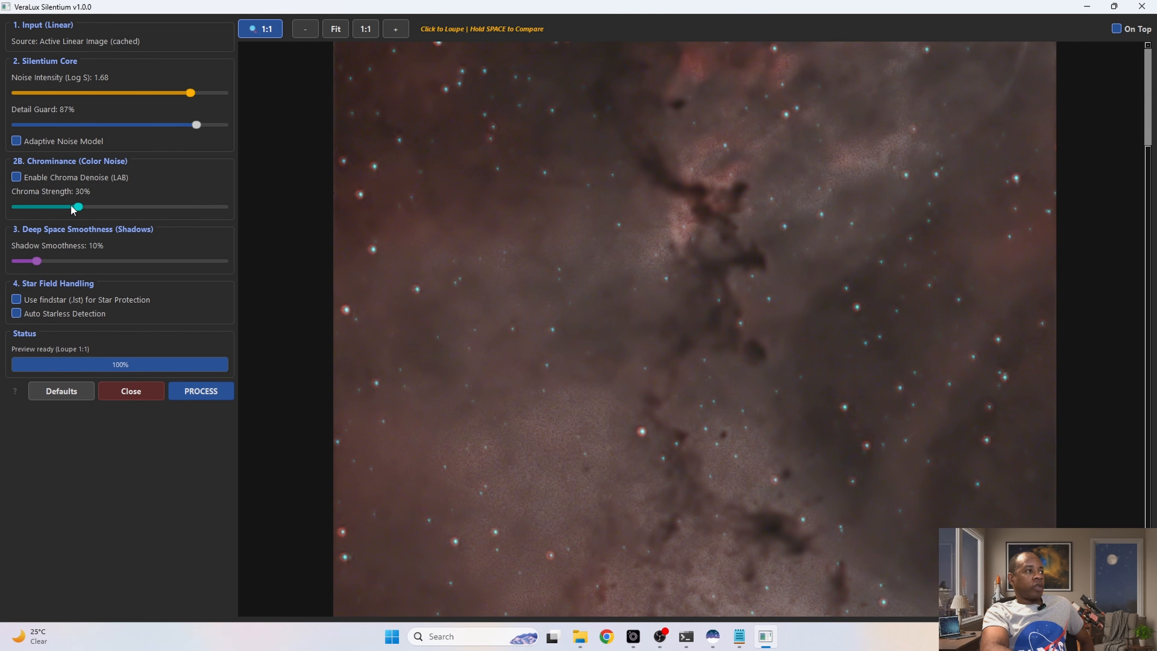
# Step: Set Chroma Strength to 83% and, after trying 74% and 34%, Shadow Smoothness to 90%
pyautogui.moveTo(84, 207); pyautogui.dragTo(188, 222)
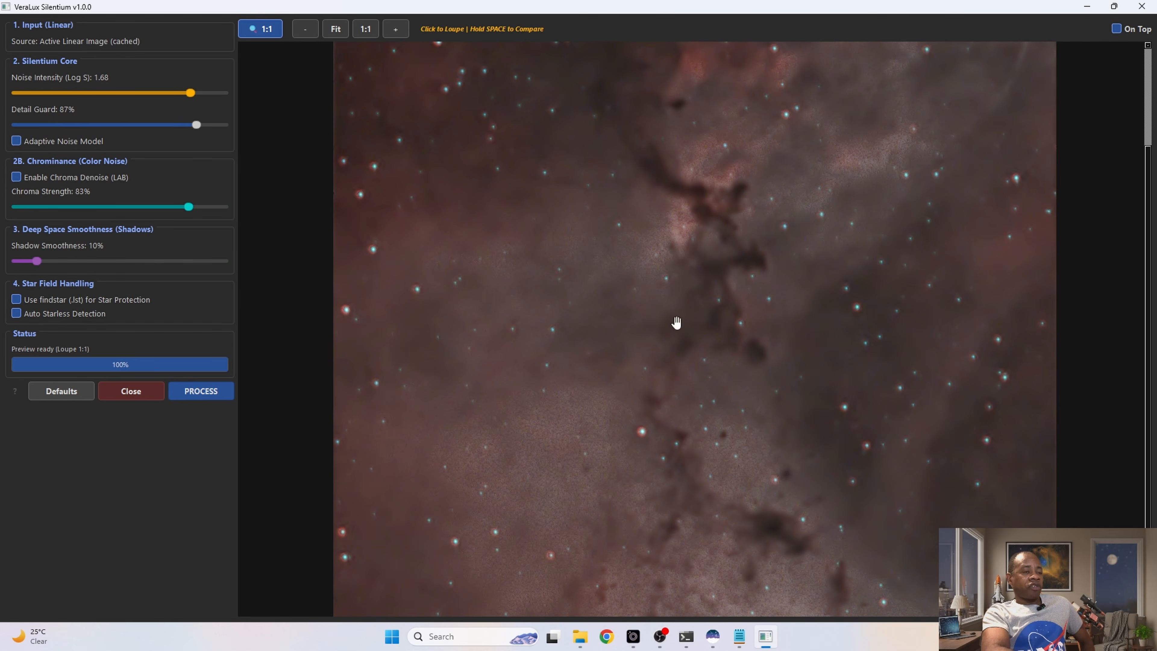
pyautogui.moveTo(36, 259); pyautogui.dragTo(170, 265)
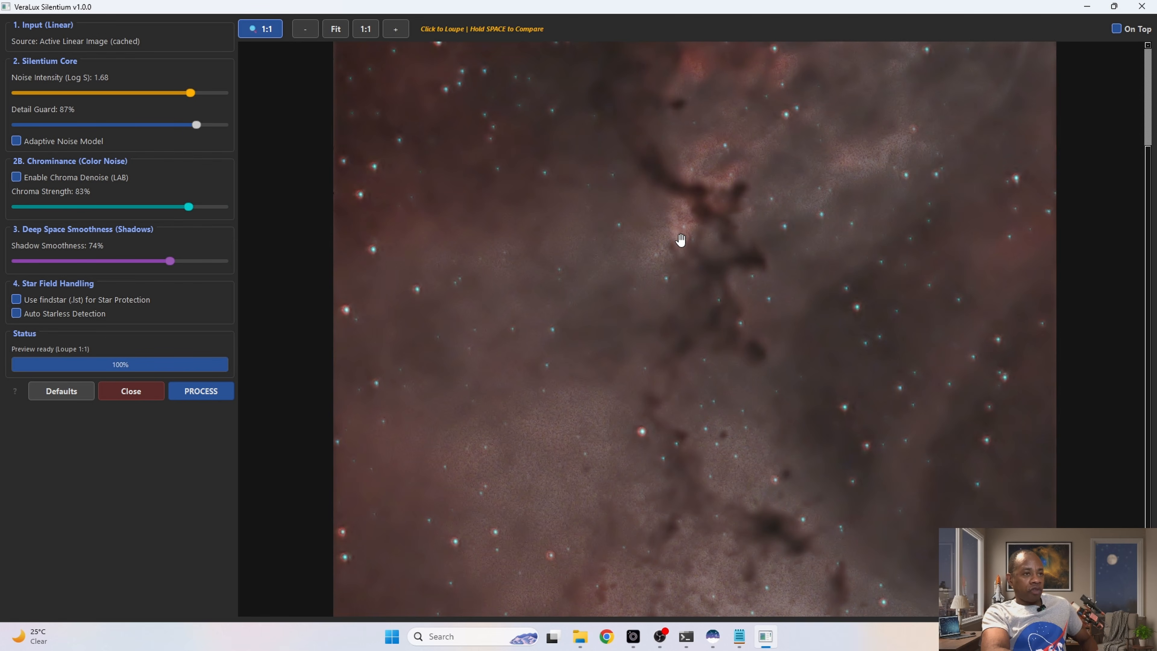
pyautogui.moveTo(170, 262); pyautogui.dragTo(88, 267)
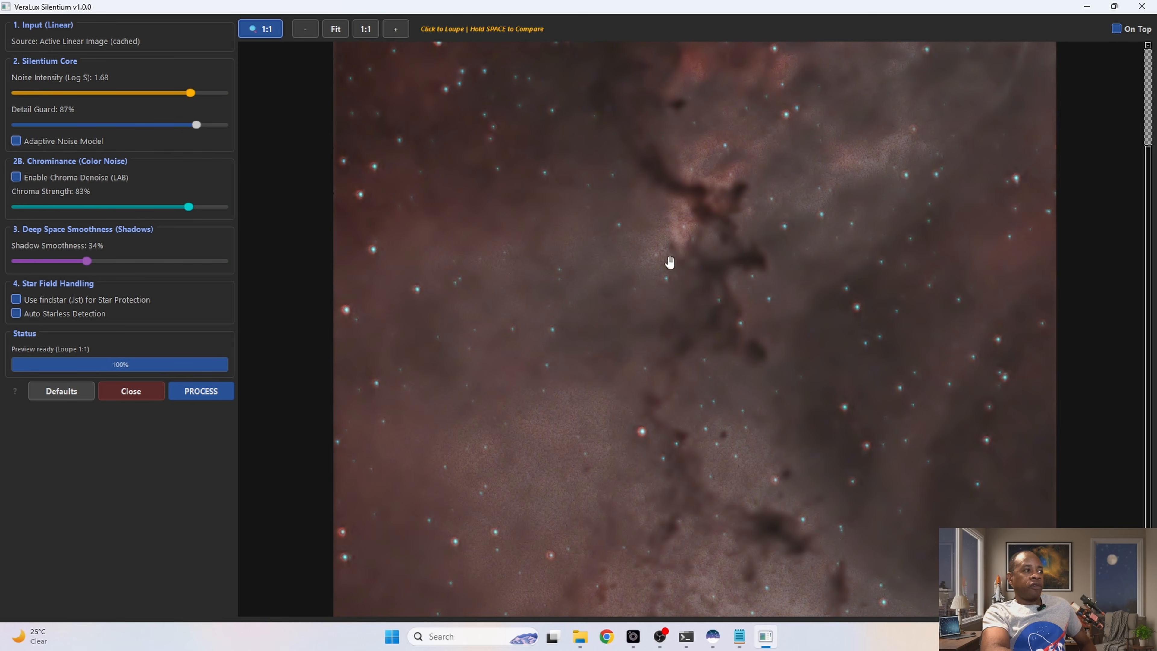
pyautogui.moveTo(87, 263); pyautogui.dragTo(201, 273)
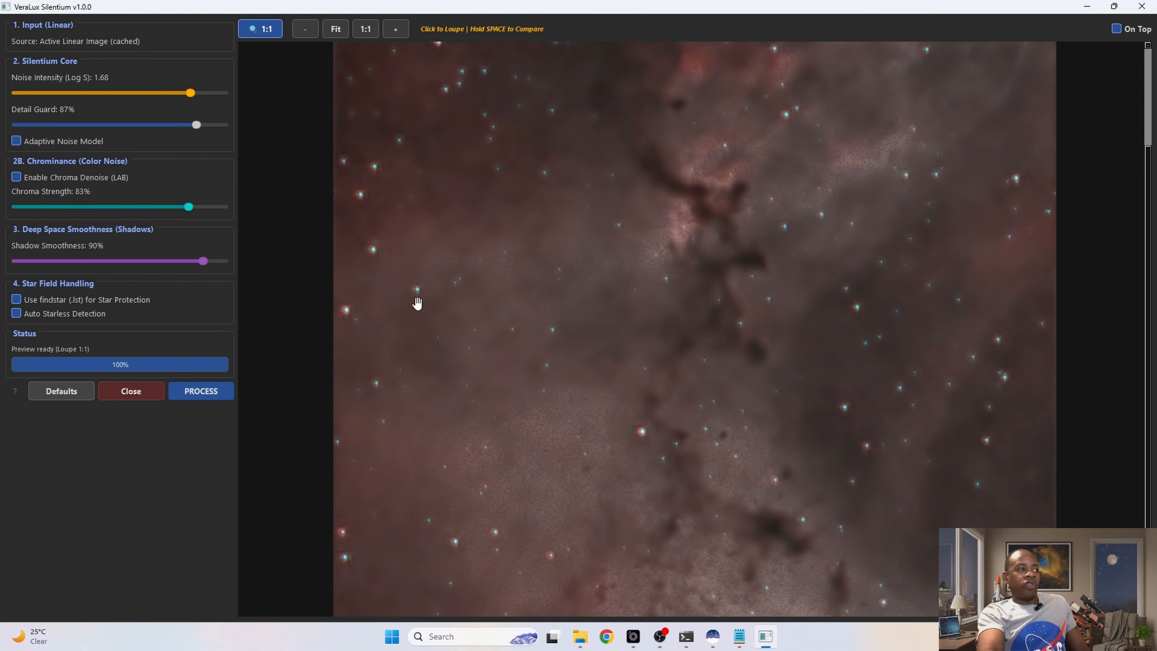
pyautogui.moveTo(54, 318)
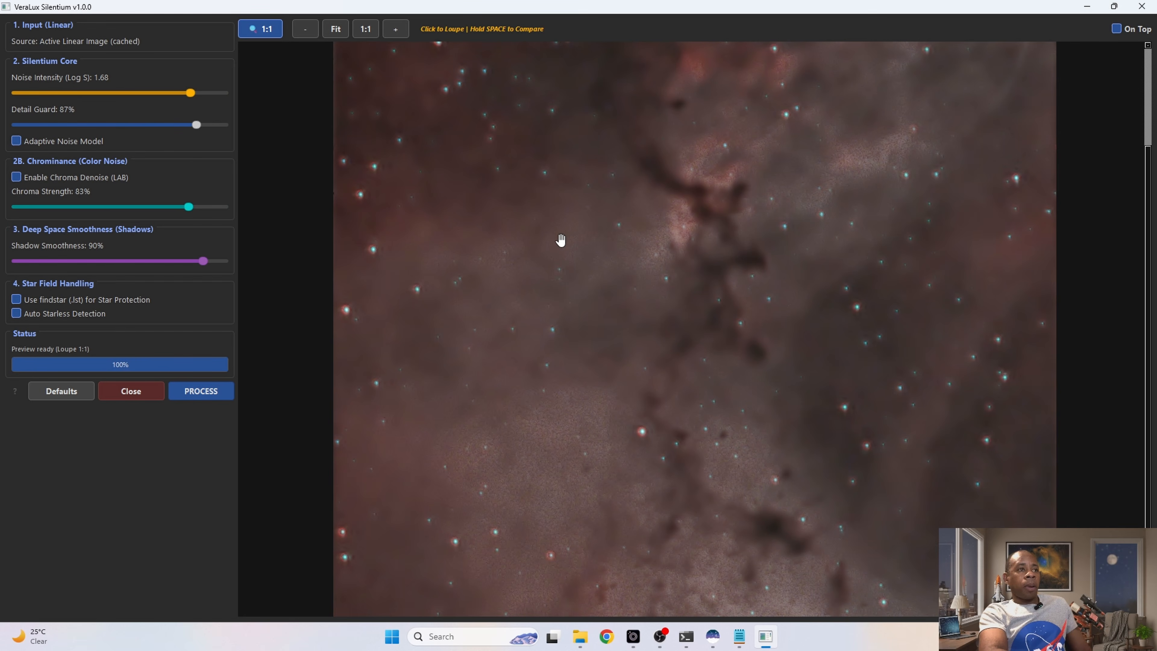
# Step: Return the preview to the whole image and apply the Silentium noise reduction to the full-resolution linear image
pyautogui.click(594, 238)
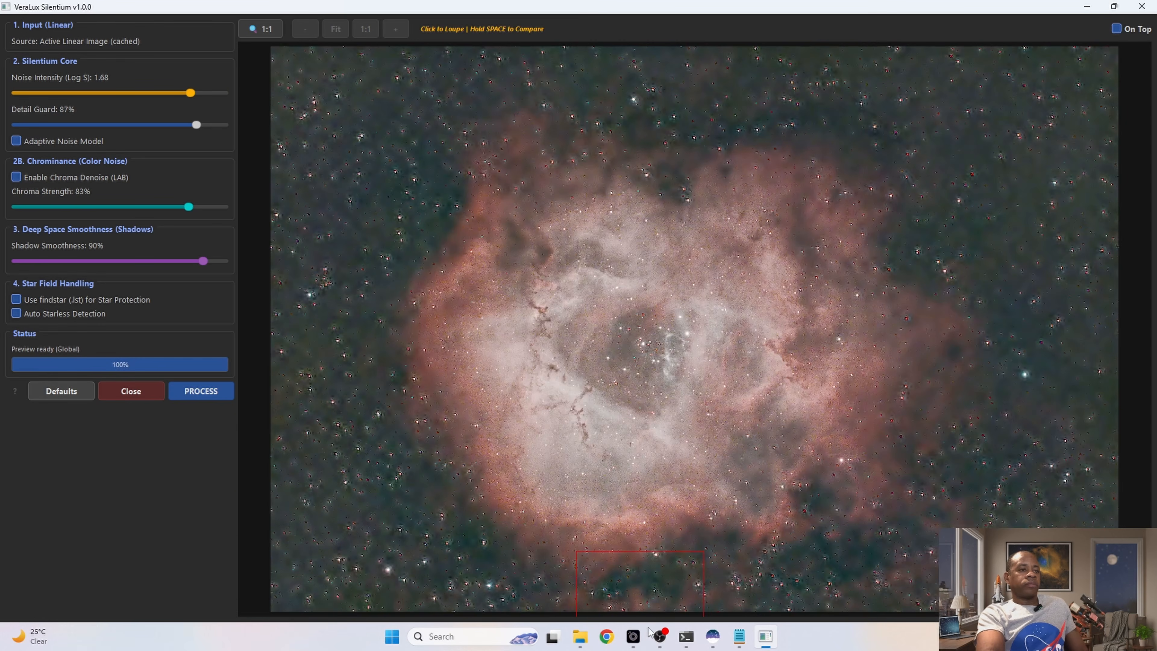
pyautogui.moveTo(658, 624)
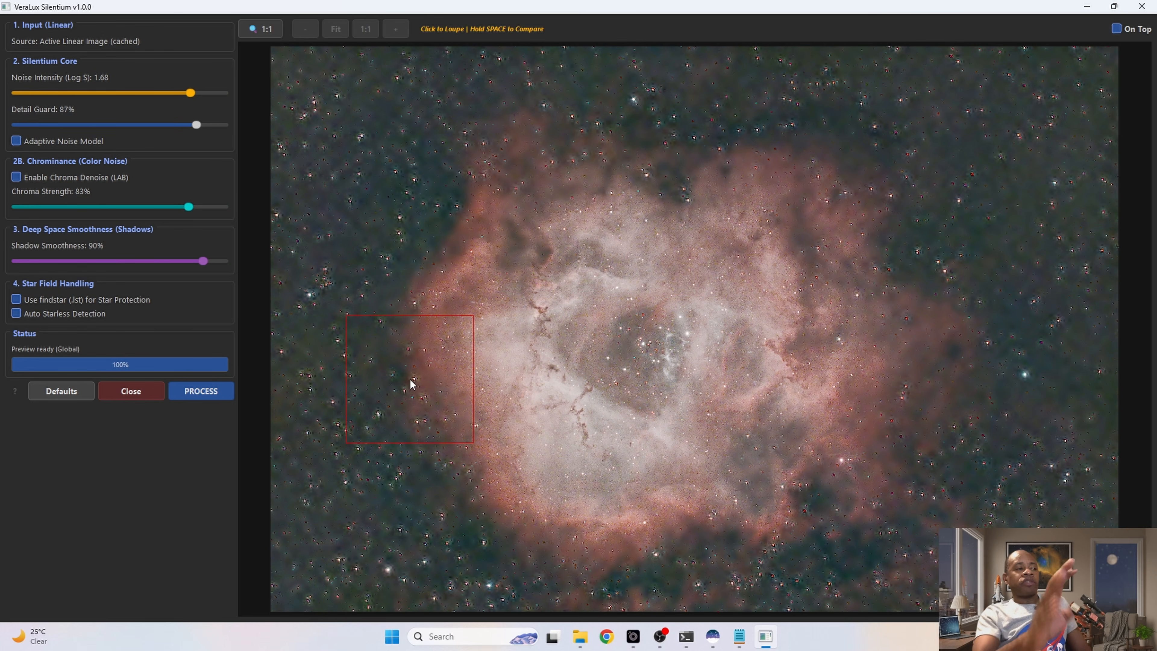
pyautogui.click(199, 393)
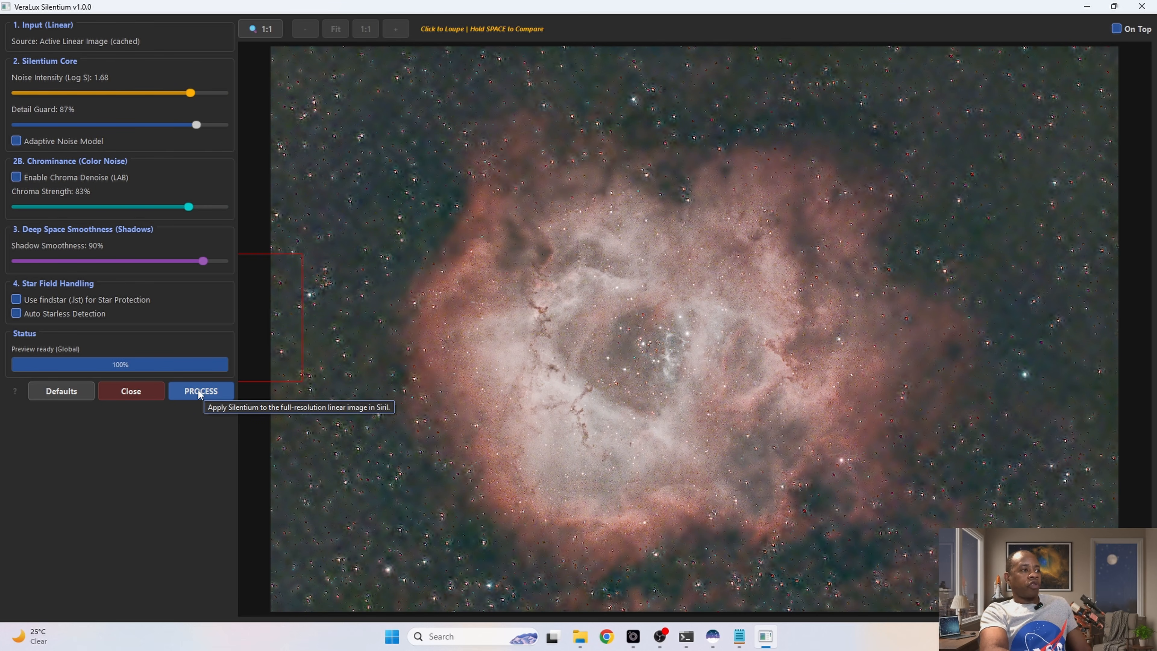
pyautogui.click(197, 392)
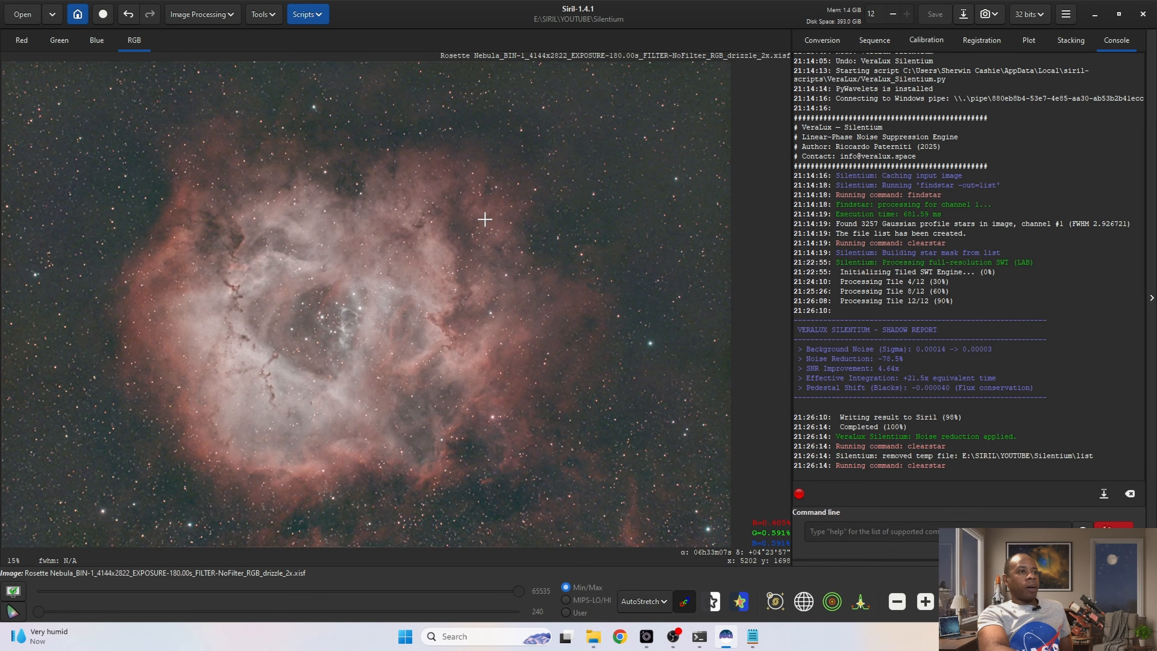
# Step: Undo and redo the VeraLux Silentium noise reduction to compare nebula detail close up before and after
pyautogui.scroll(3, 480, 219)
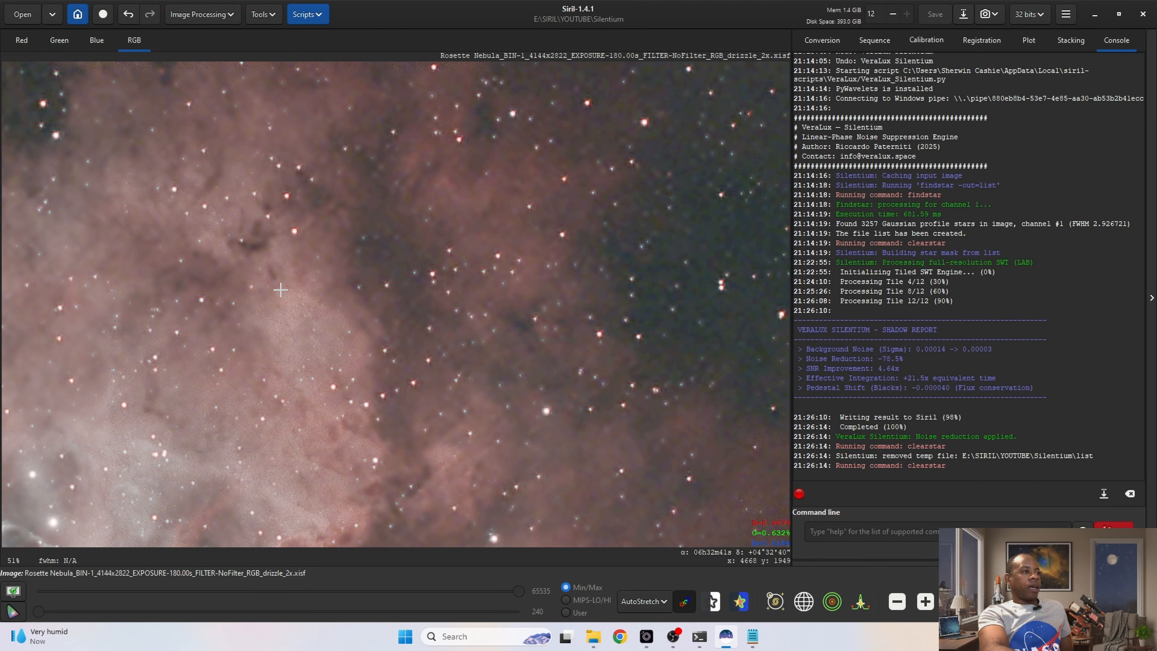
pyautogui.scroll(1, 434, 237)
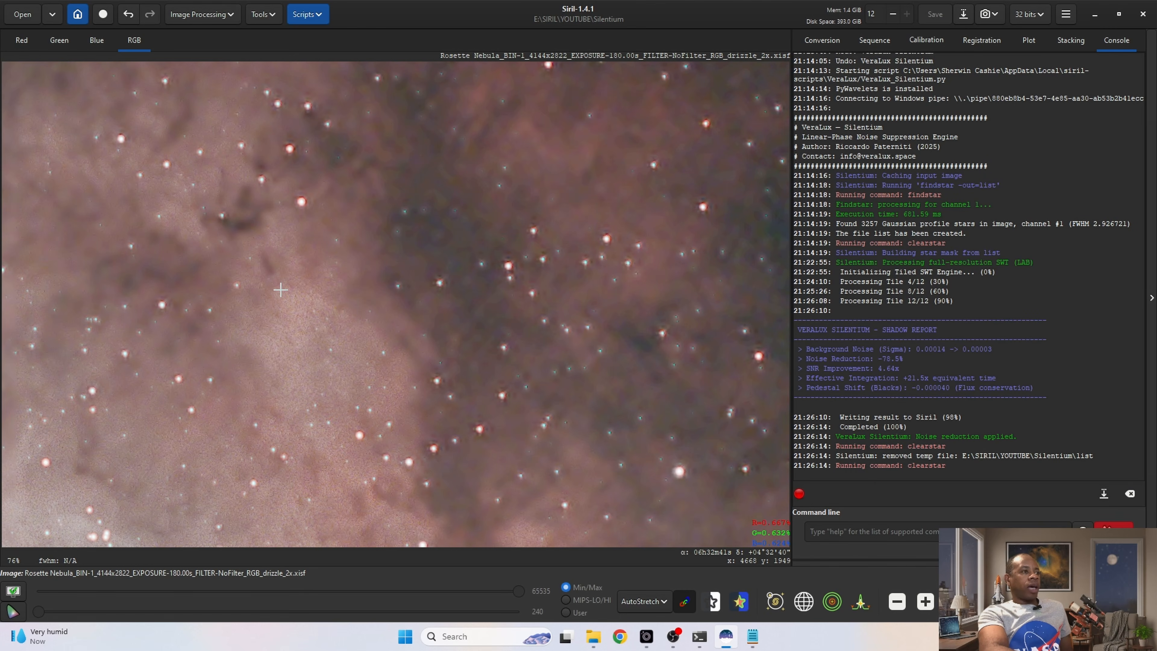
pyautogui.click(128, 16)
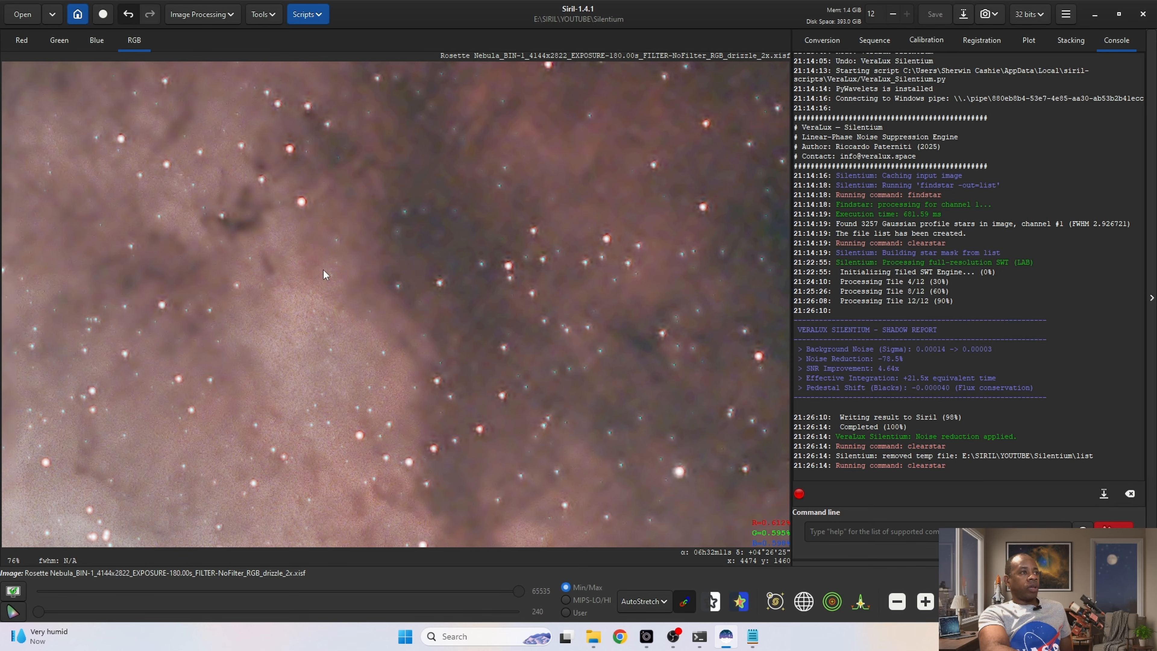
pyautogui.scroll(-6, 311, 308)
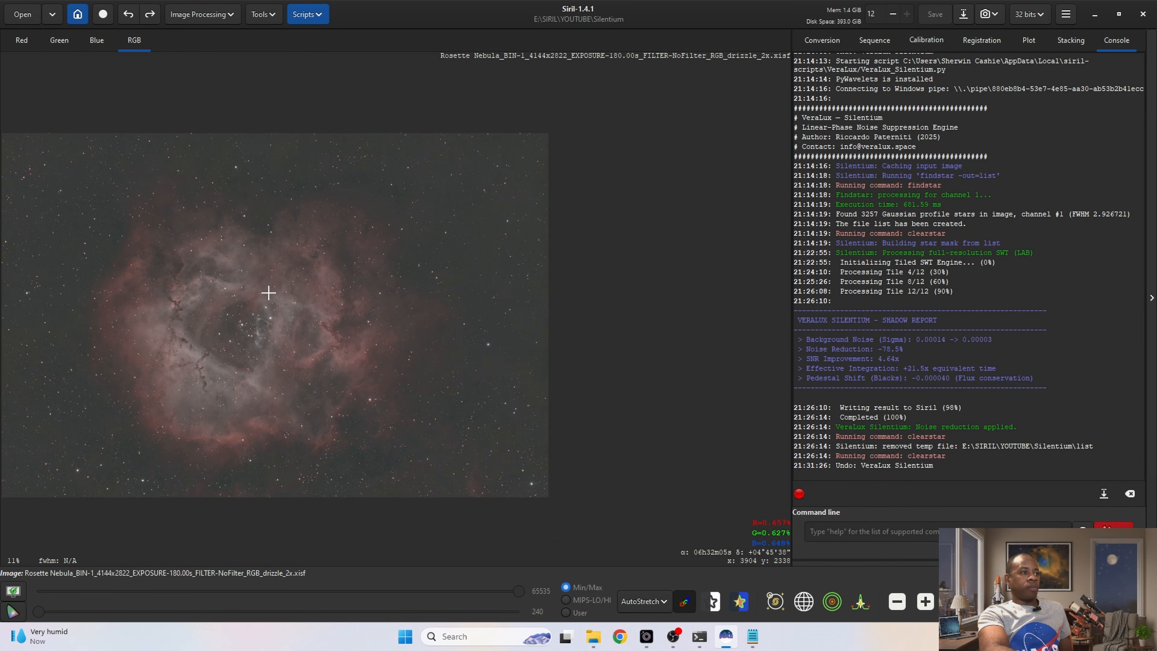
pyautogui.scroll(6, 256, 277)
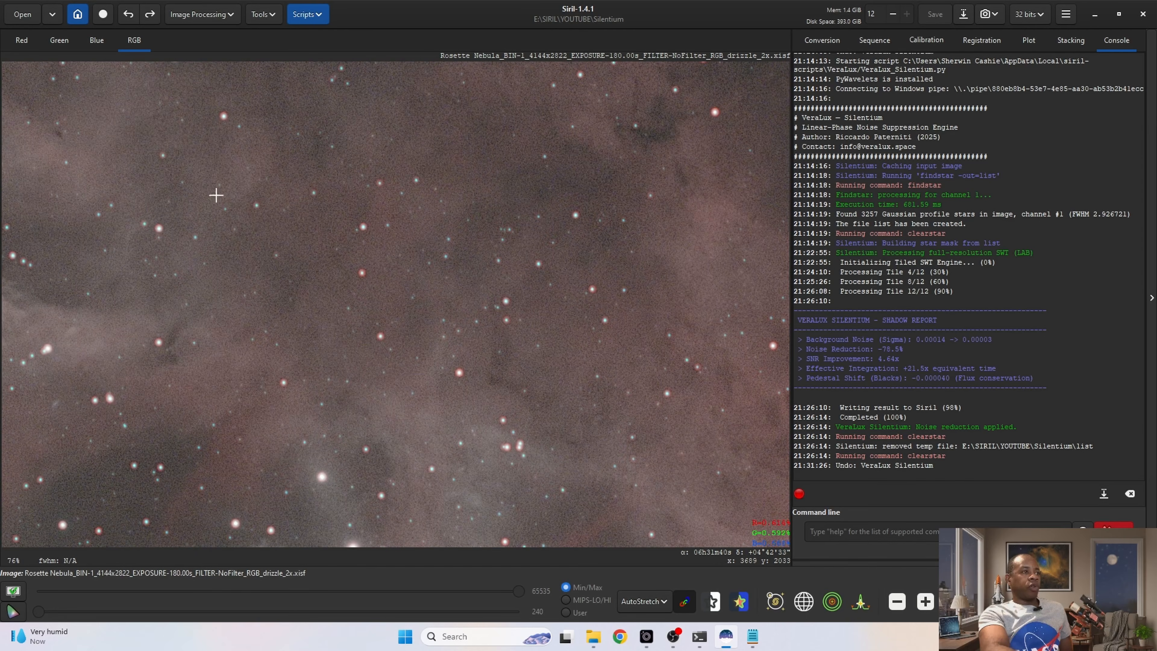
pyautogui.click(149, 15)
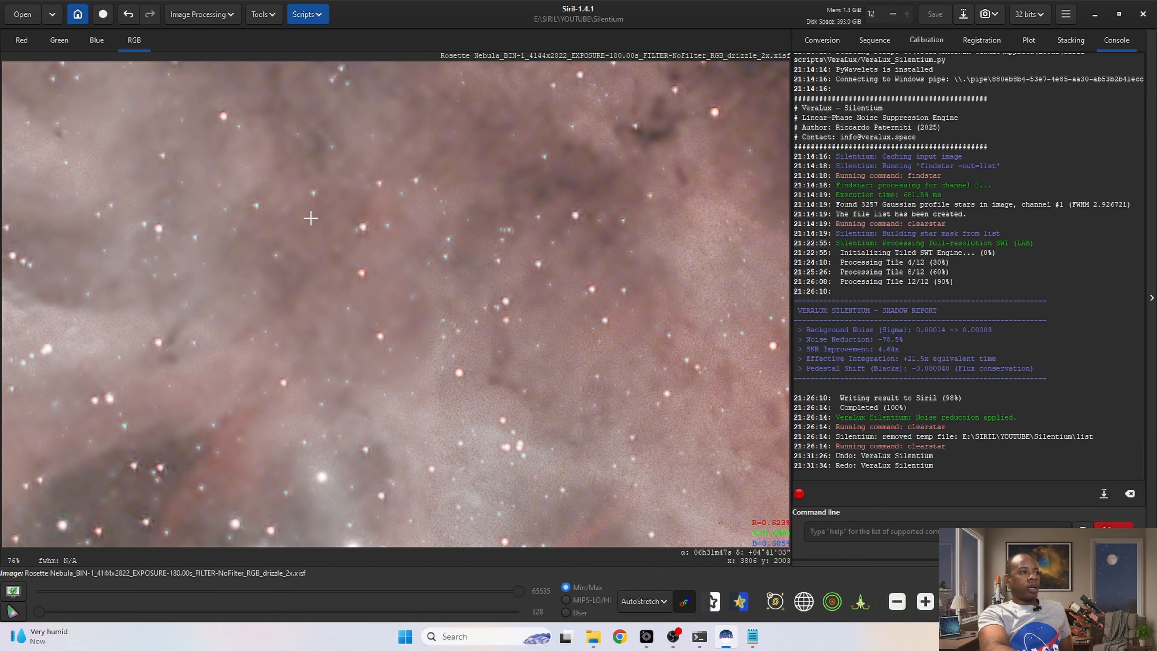
# Step: Compare the whole nebula before and after noise reduction by undoing and redoing VeraLux Silentium once more
pyautogui.scroll(-6, 297, 239)
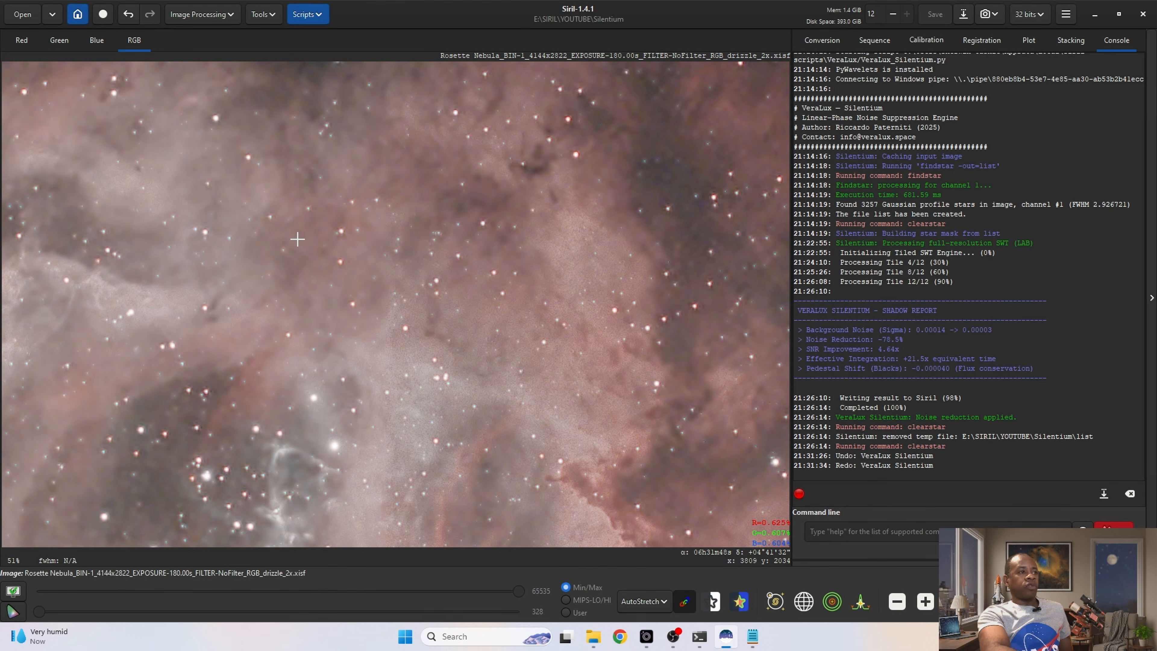
pyautogui.scroll(2, 297, 239)
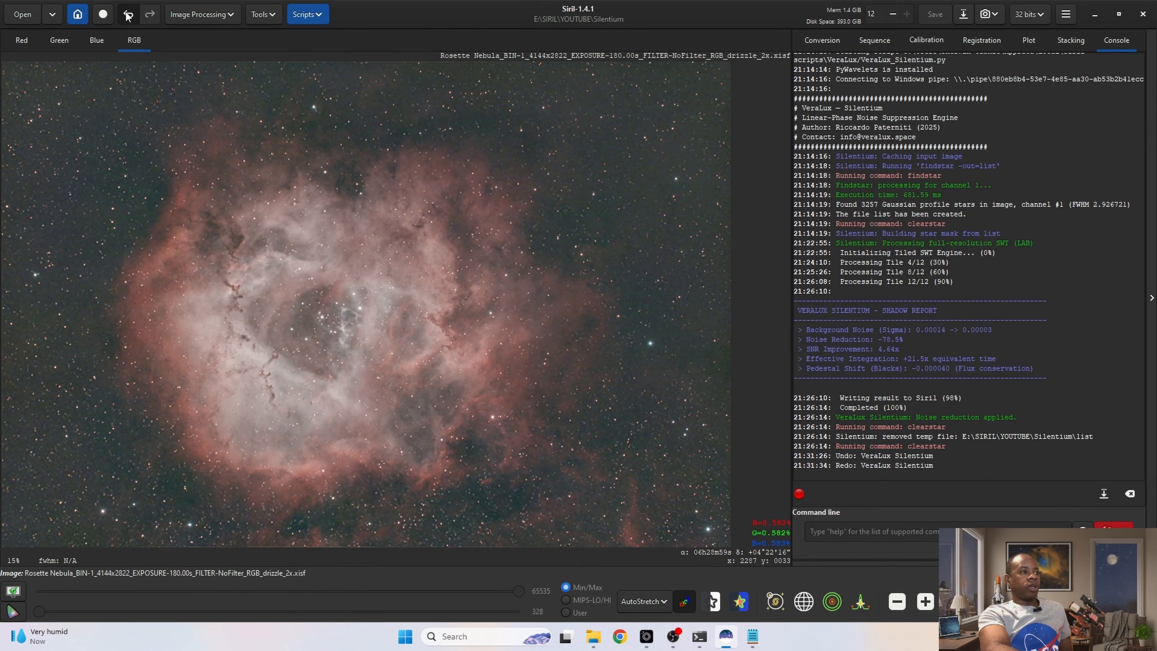
pyautogui.click(127, 15)
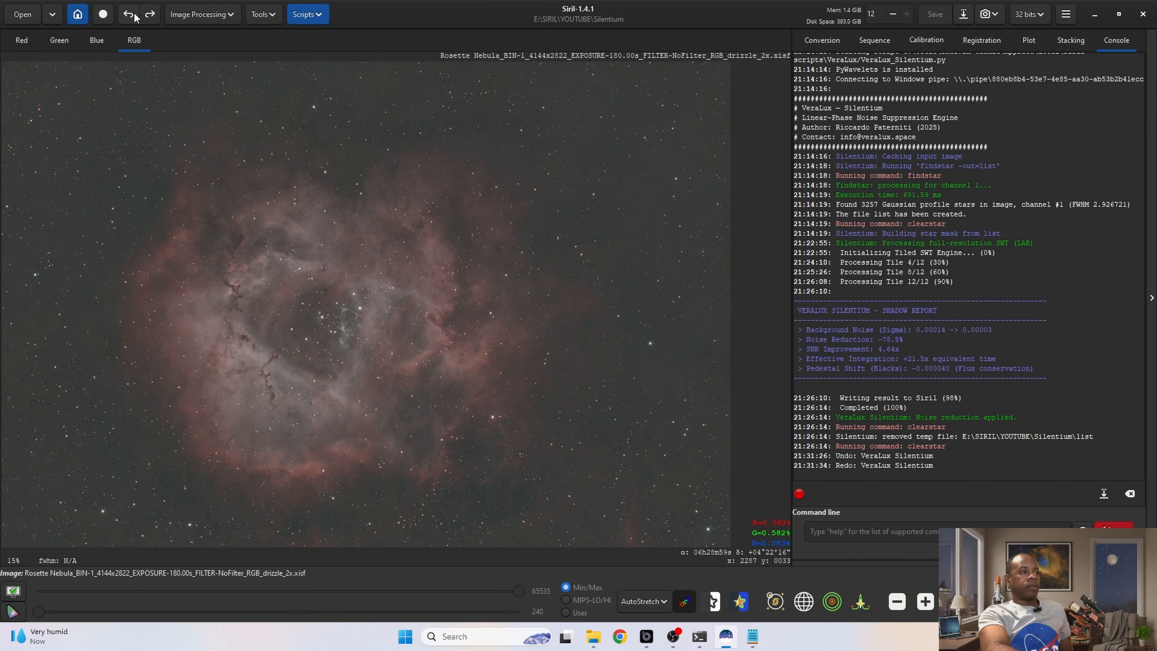
pyautogui.click(149, 15)
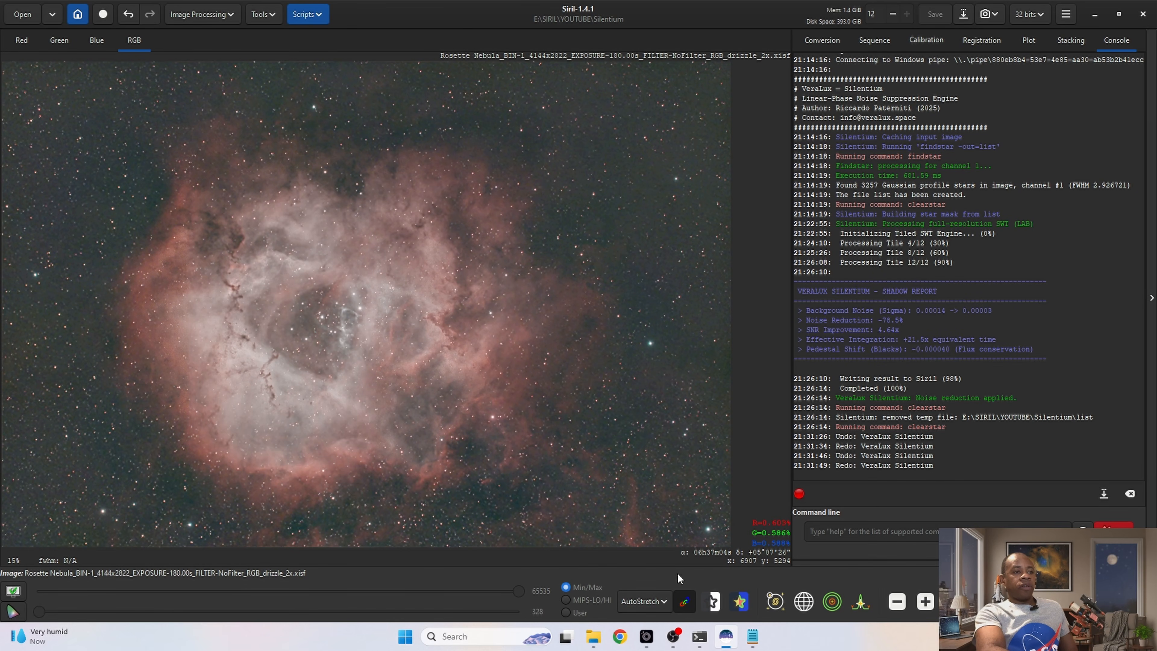
# Step: Switch the image's display mode from AutoStretch to Linear
pyautogui.click(659, 603)
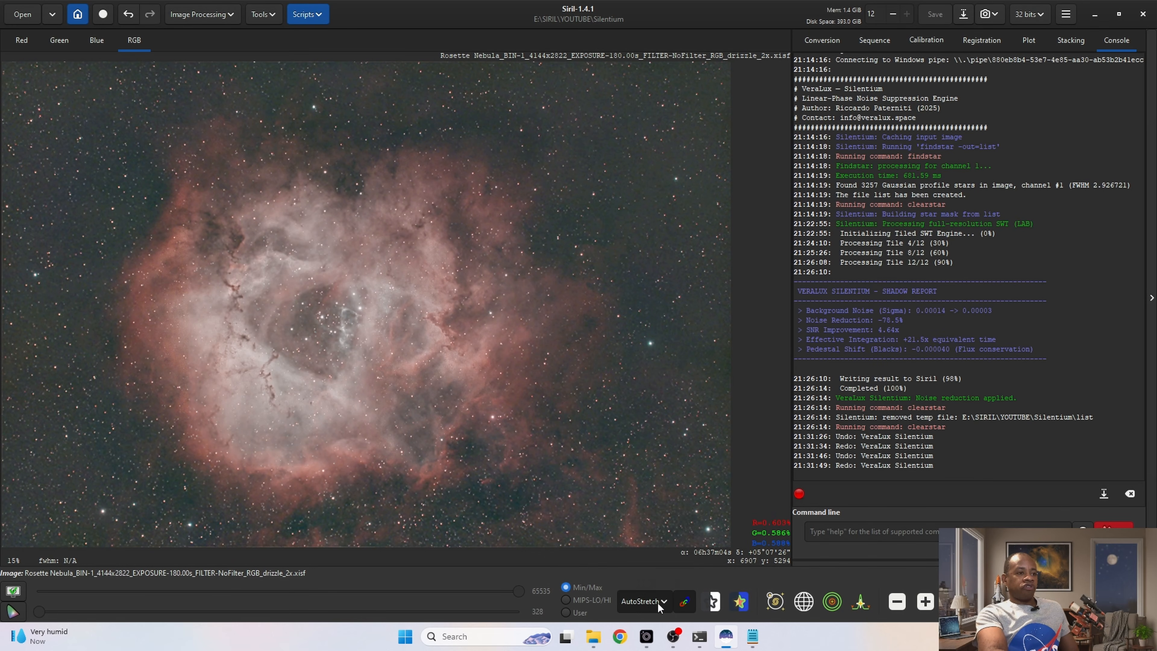
pyautogui.click(643, 475)
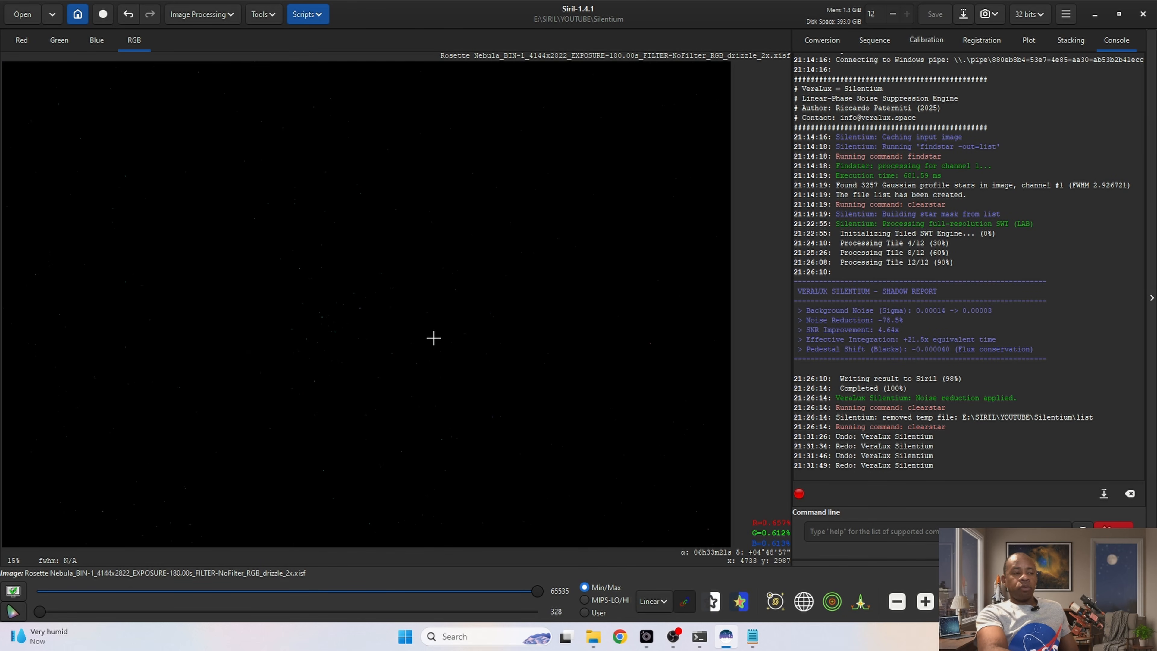